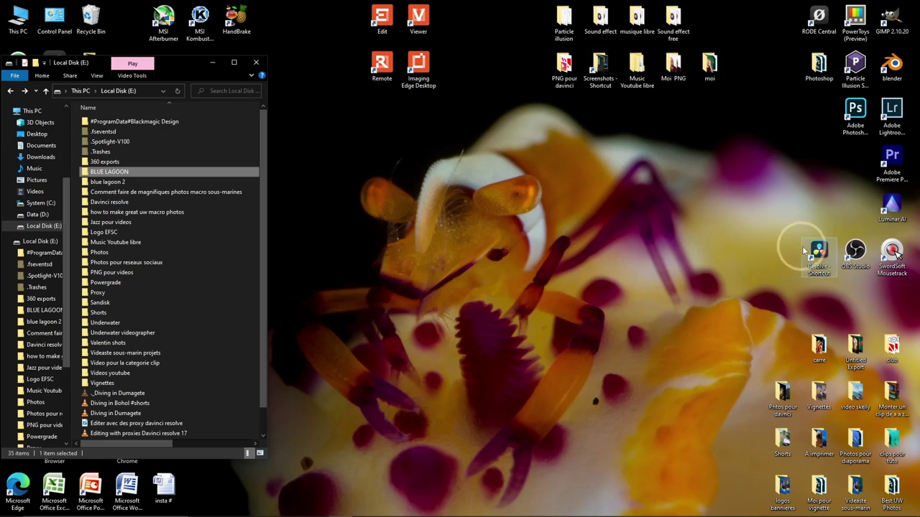
Launch DaVinci Resolve and create a new project named BL
click(818, 251)
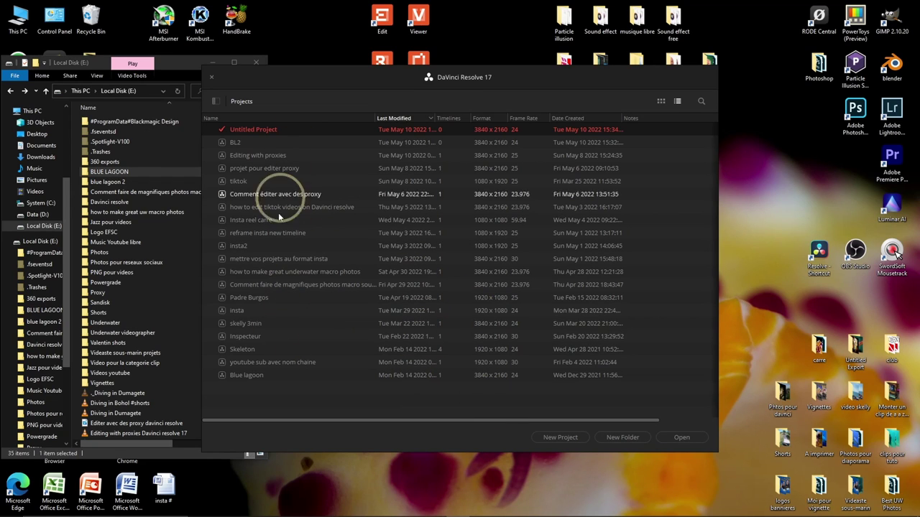
click(557, 439)
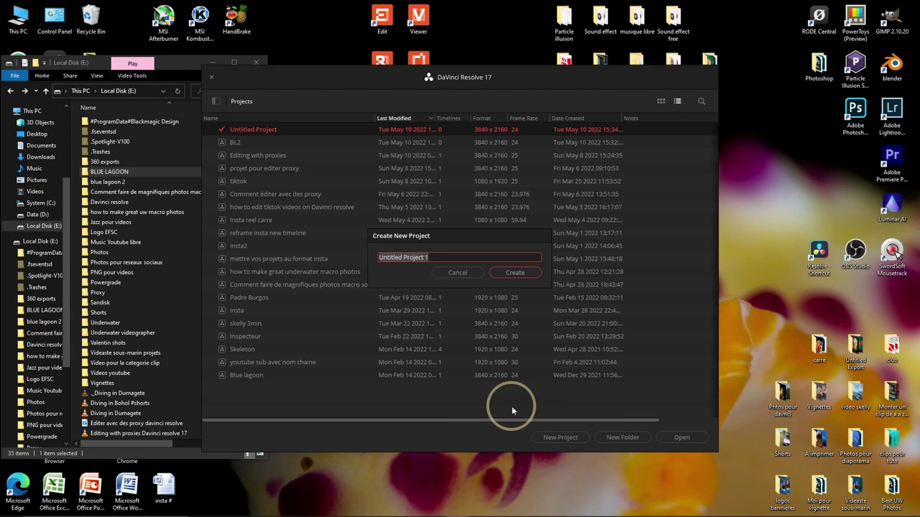
text(BL)
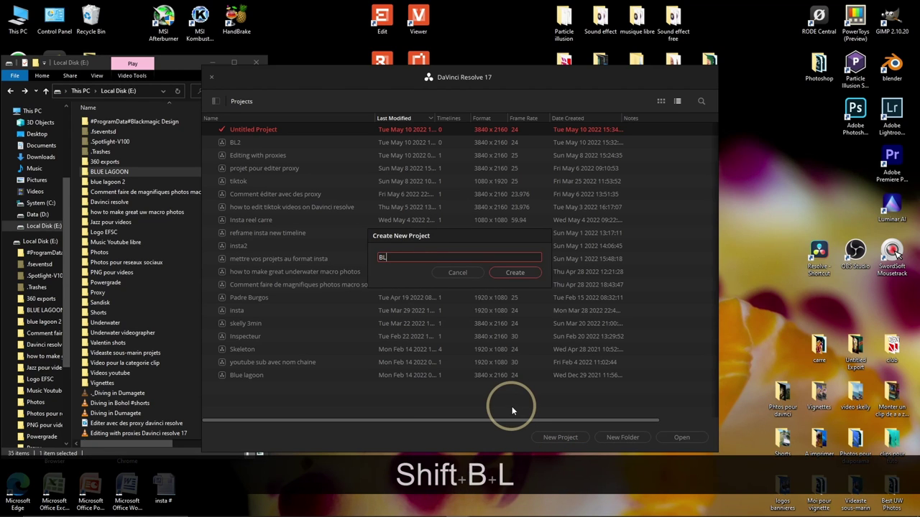
click(513, 274)
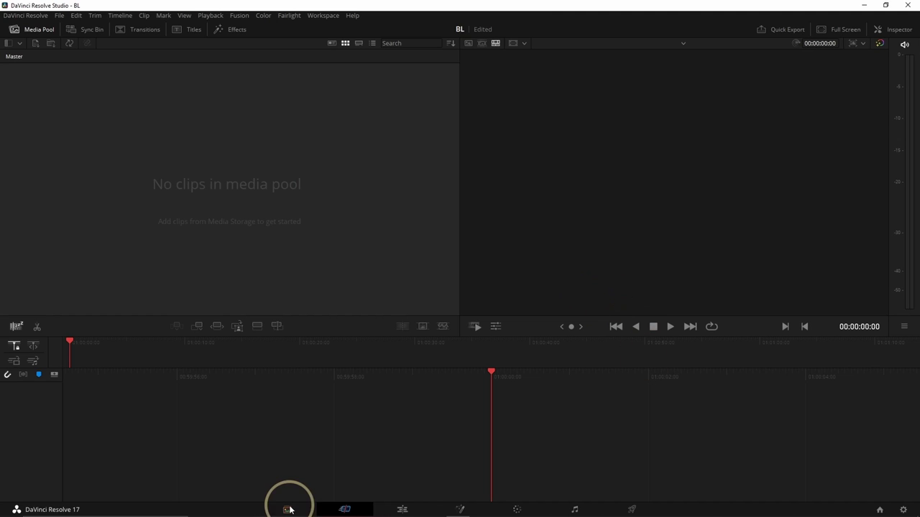
On the Media page, import the clips from the BLUE LAGOON folder on the Extreme SSD (E:) drive into the media pool
click(288, 509)
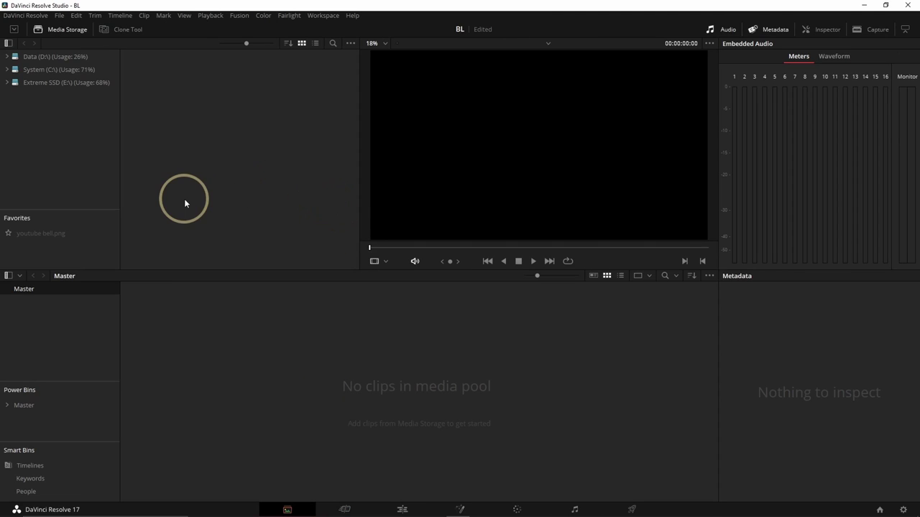
click(8, 83)
click(34, 121)
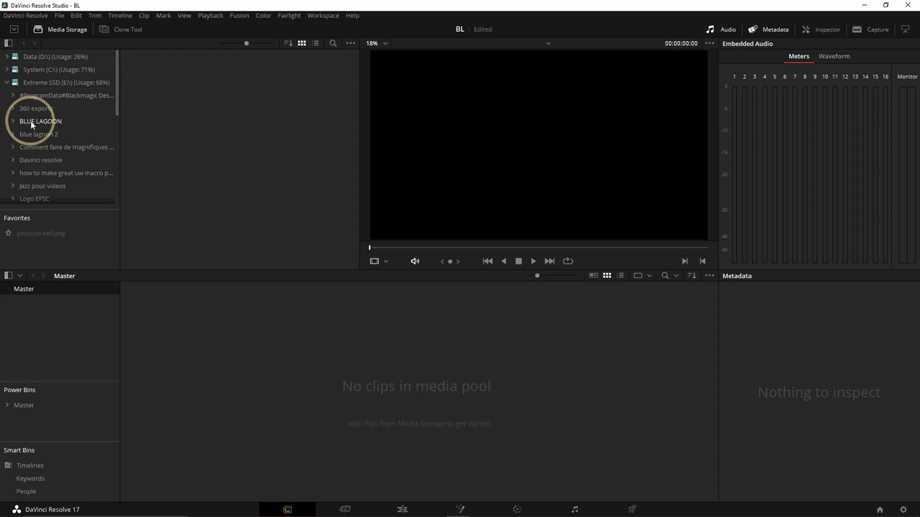
drag(35, 121, 424, 424)
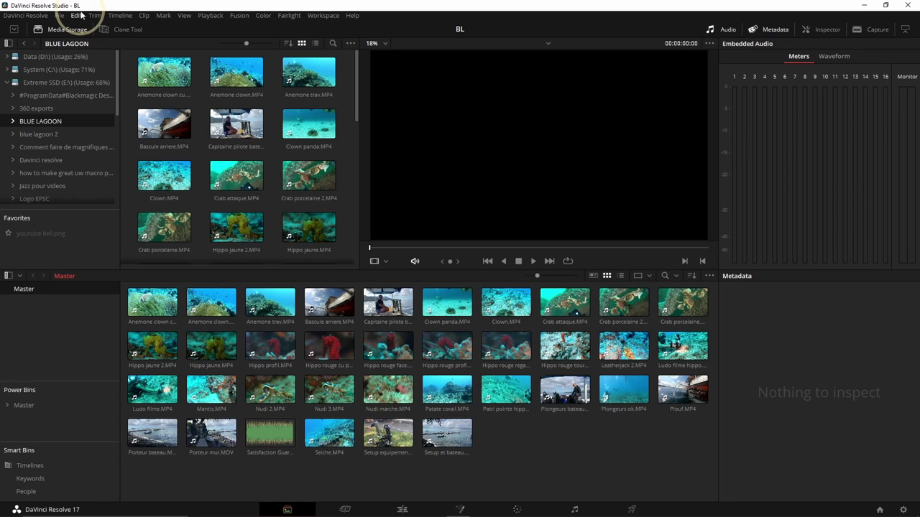
Switch to the Edit page and look through the imported clips in the media pool
click(403, 509)
scroll(138, 158, down, 12)
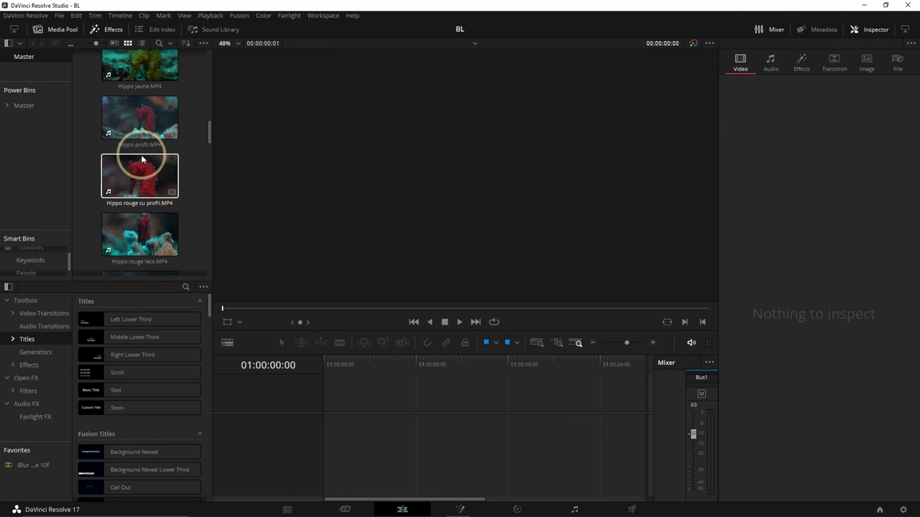
click(141, 161)
scroll(140, 154, down, 5)
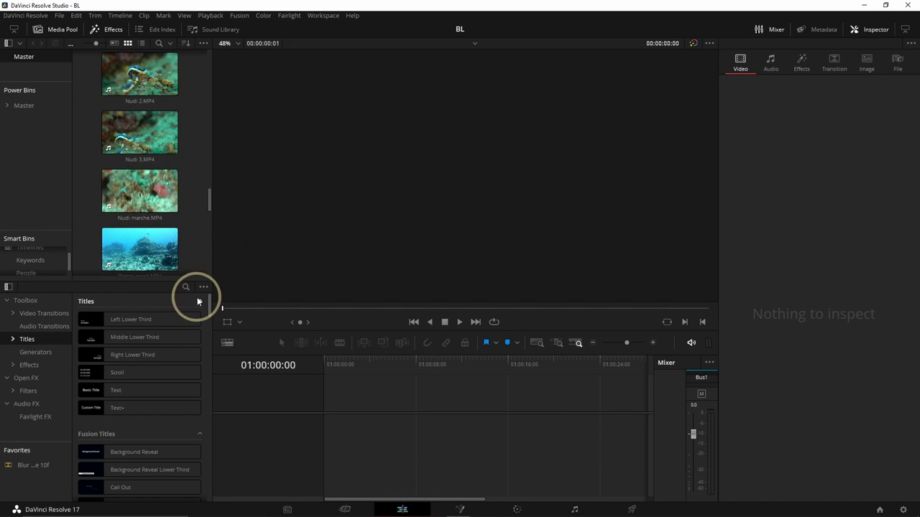
scroll(160, 237, down, 6)
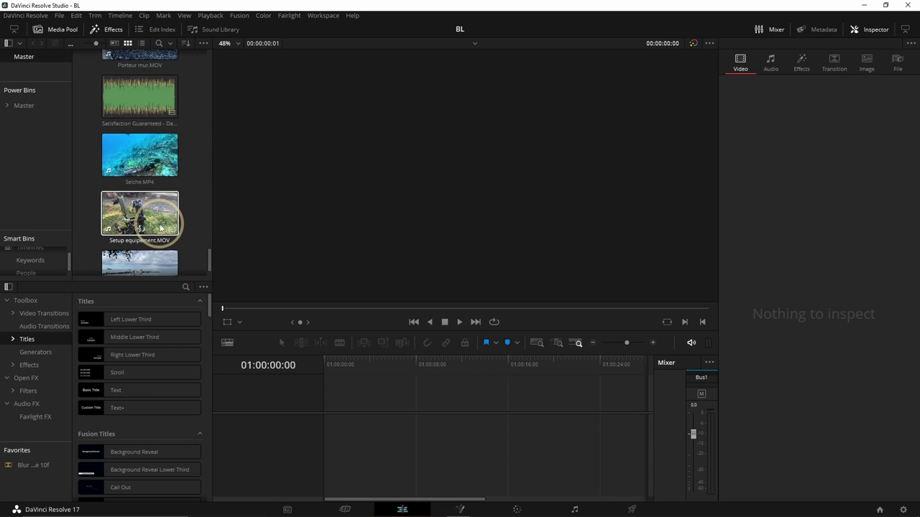
scroll(161, 229, up, 5)
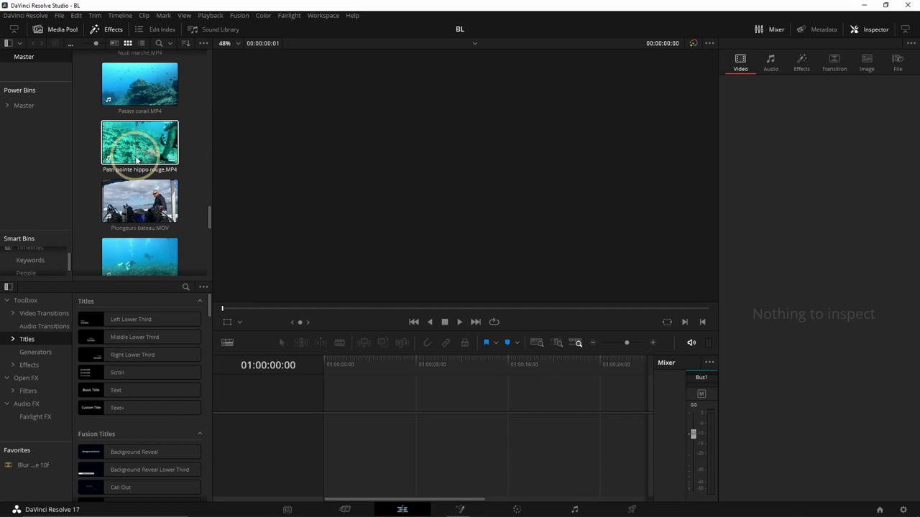
Move the Resolve window aside and add the BLUE LAGOON folder from the file explorer to the Master bin as its own sub-bin
drag(189, 10, 368, 22)
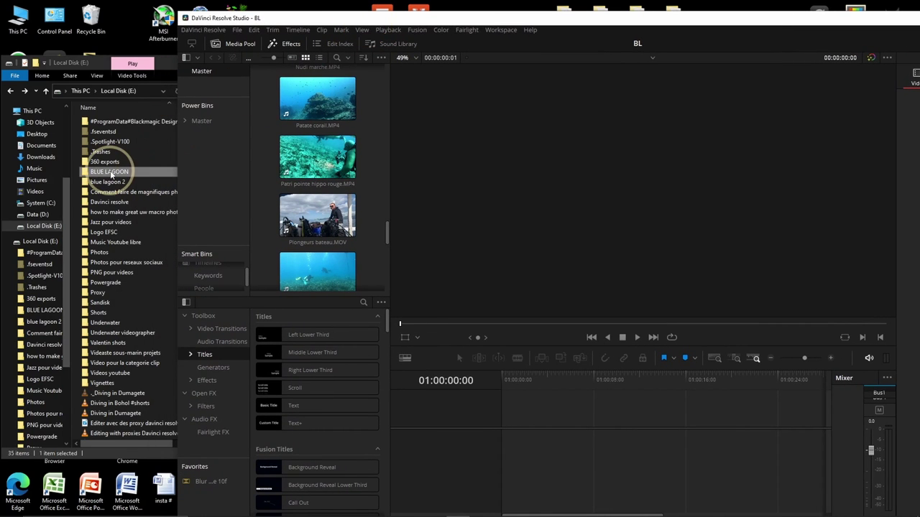
drag(109, 172, 230, 132)
click(199, 62)
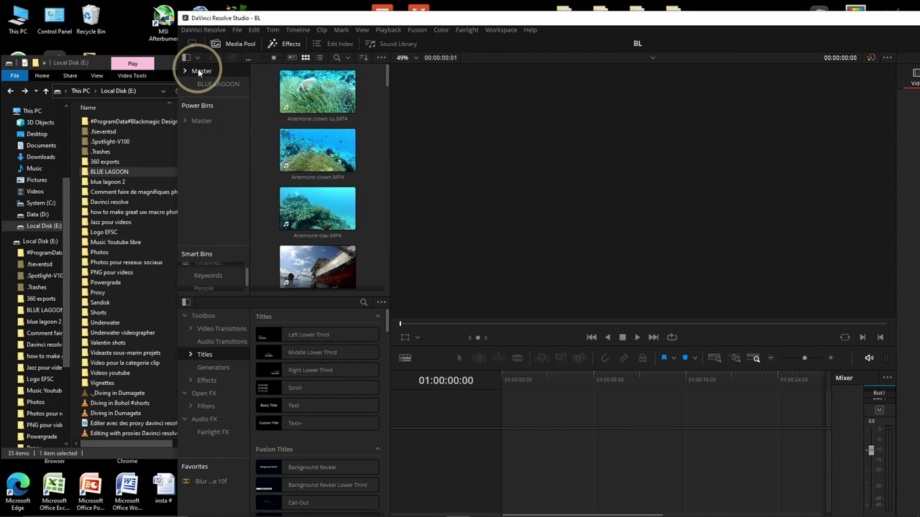
Find the BLUE LAGOON folder among the Master bin's clips and open it to examine its contents
click(335, 134)
scroll(335, 129, down, 3)
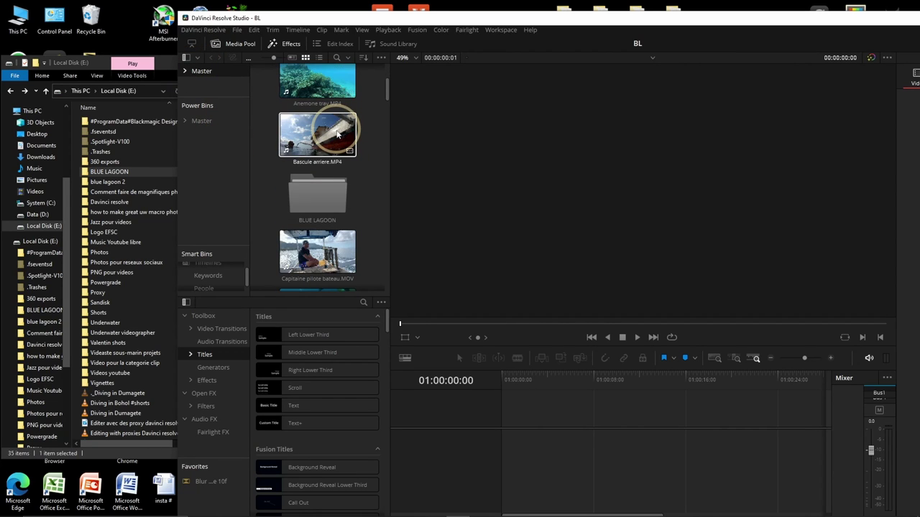
click(303, 184)
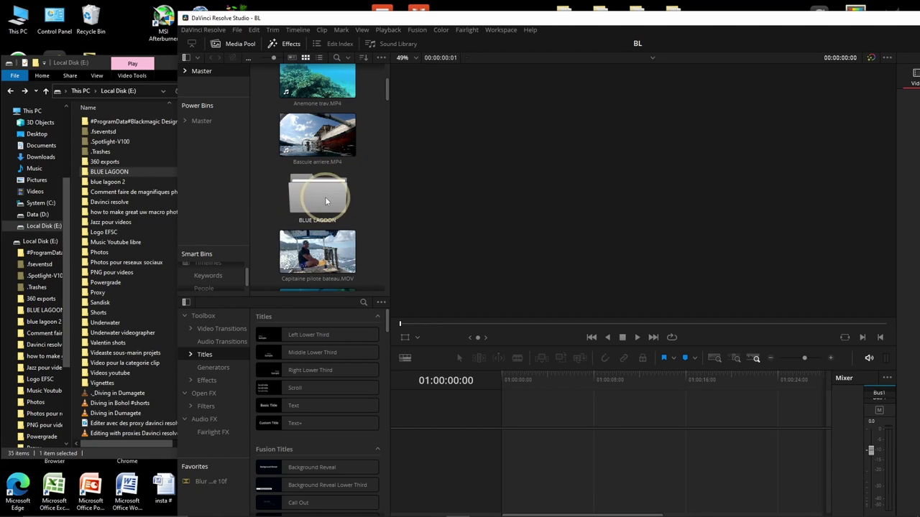
click(328, 208)
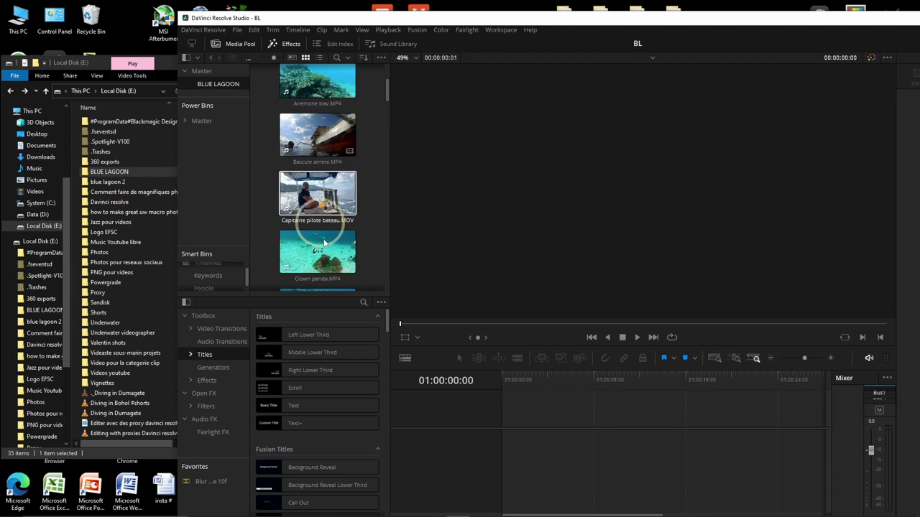
click(271, 173)
scroll(319, 161, up, 3)
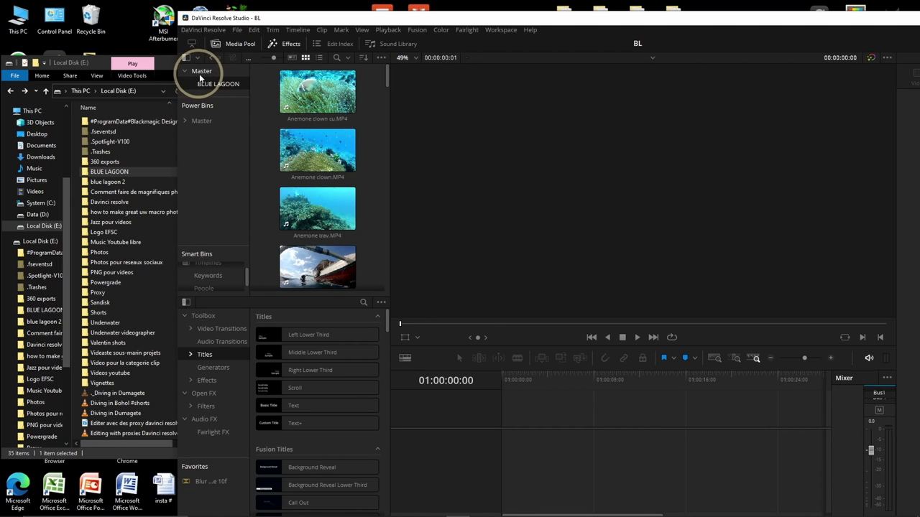
Delete all the loose clips from the Master bin, keeping only the BLUE LAGOON folder
key(ctrl+a)
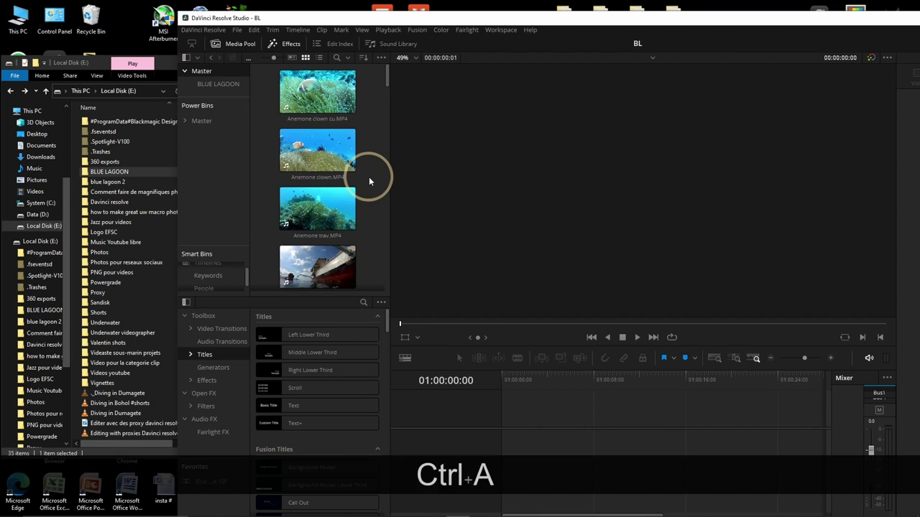
key(ctrl+a)
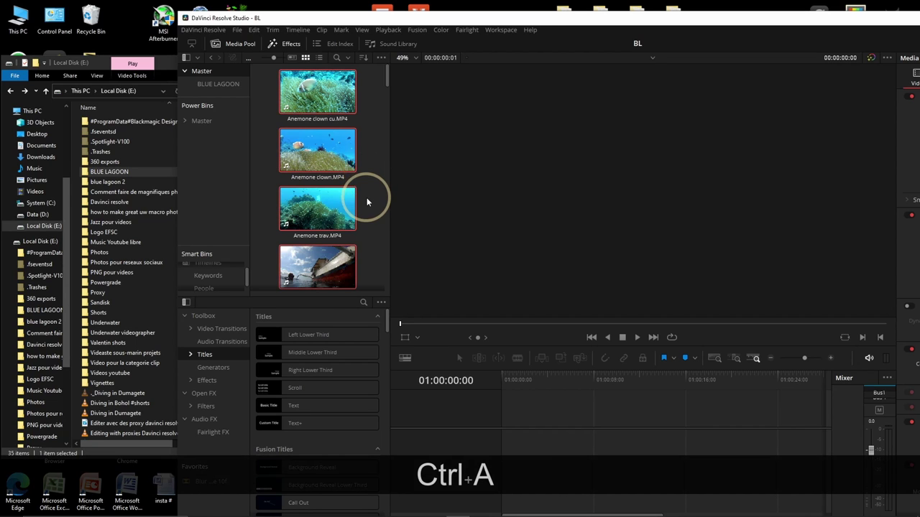
scroll(367, 187, down, 4)
scroll(366, 201, up, 2)
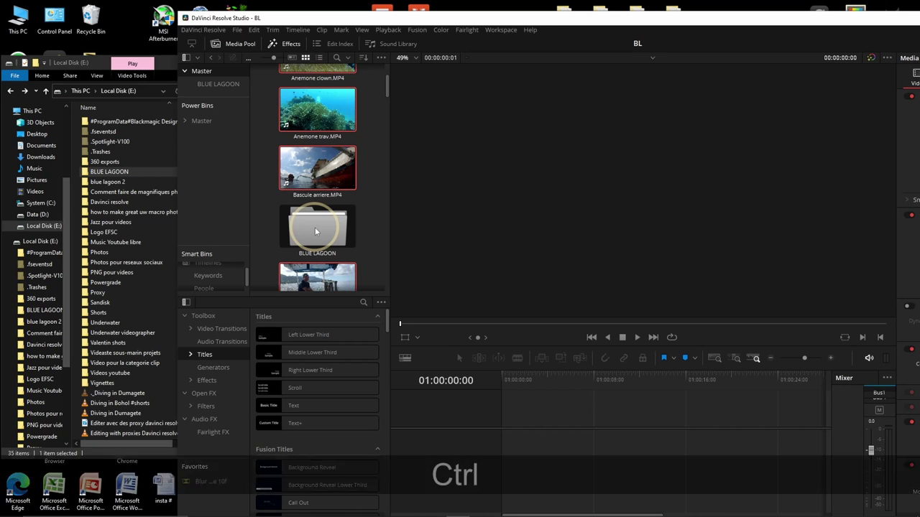
ctrl+click(329, 176)
key(BackSpace)
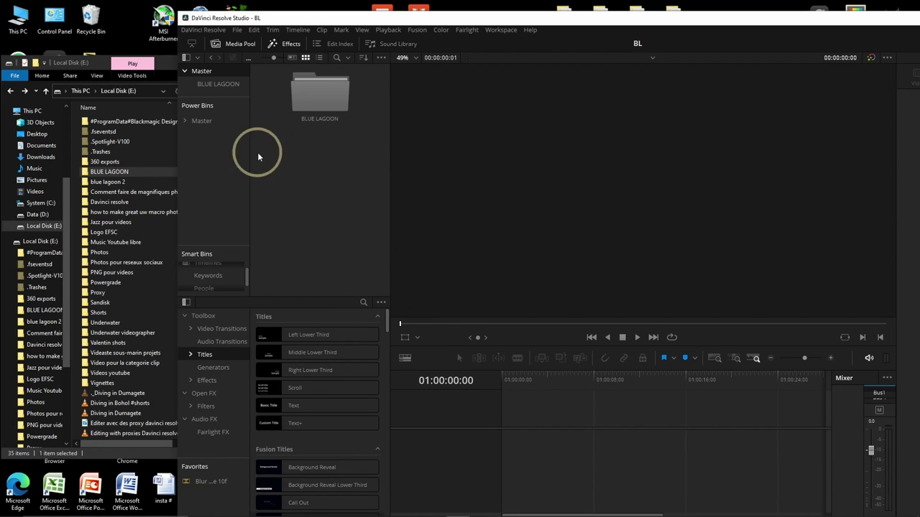
Arrange the maximized Edit page to show the BLUE LAGOON clips without the effects library or bin list, above a timeline extended beneath the media pool
double_click(854, 19)
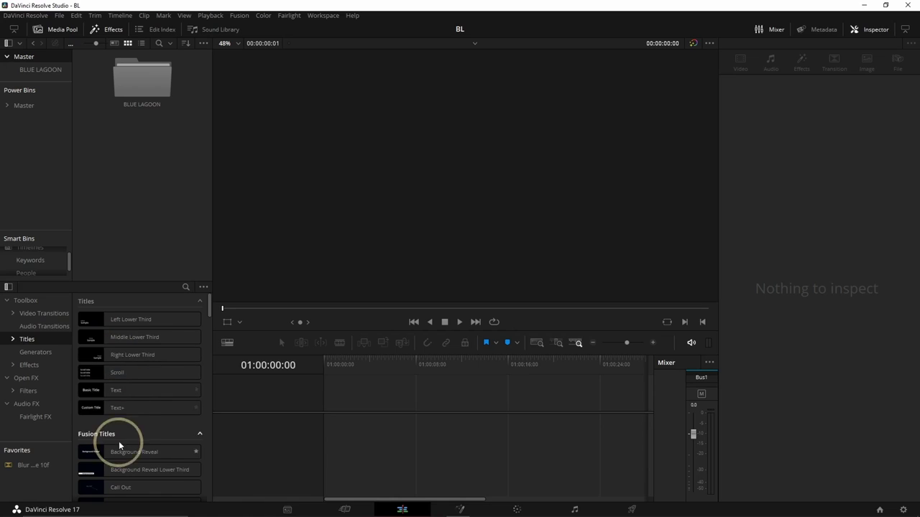
click(108, 32)
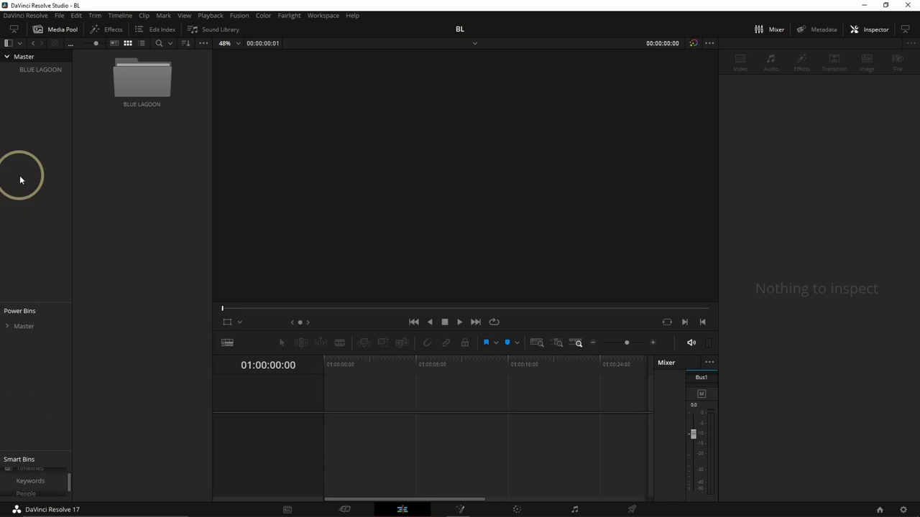
click(40, 71)
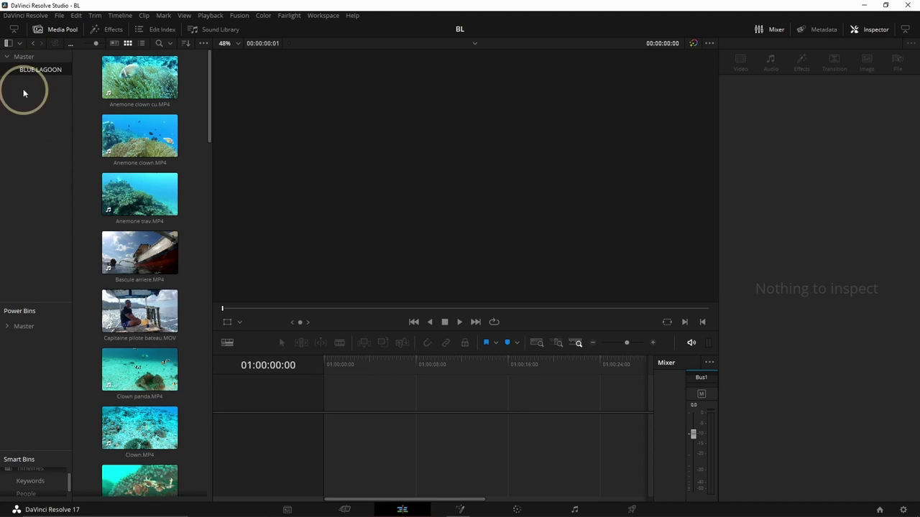
click(8, 43)
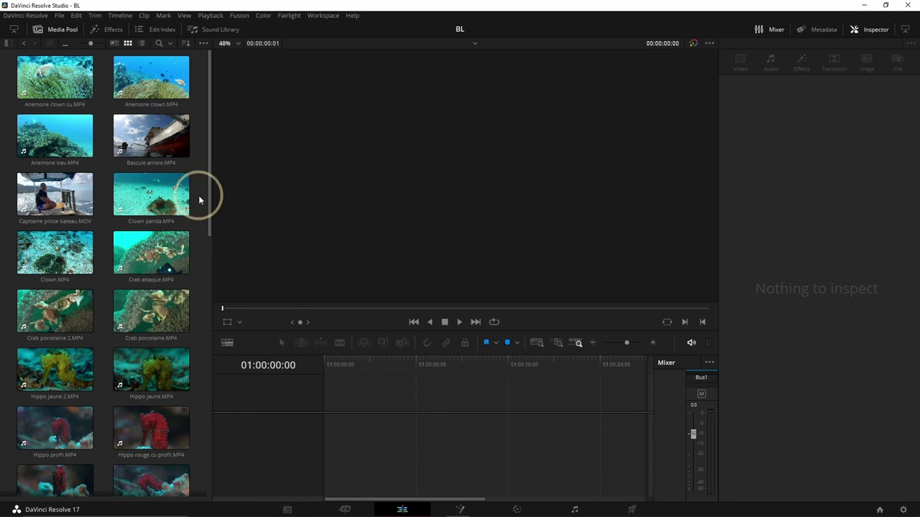
click(13, 30)
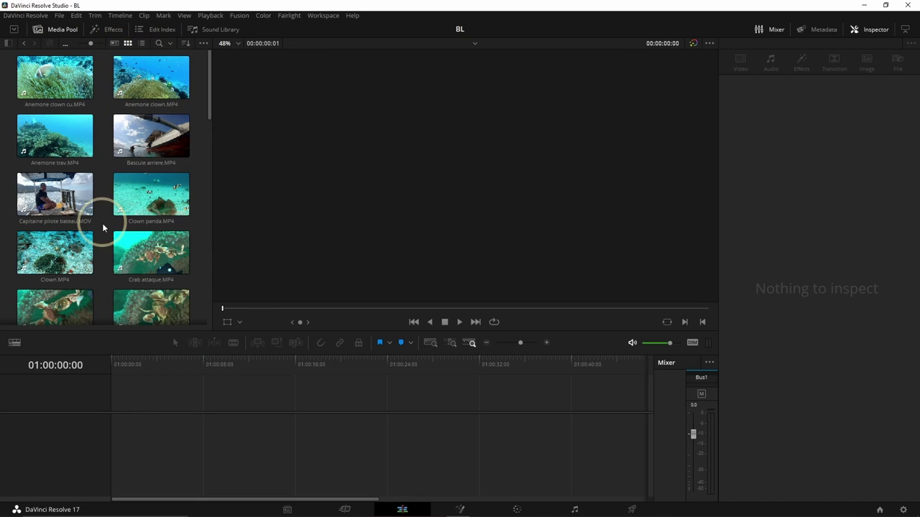
Compare the list and metadata views of the BLUE LAGOON clips and return to thumbnail view
click(115, 66)
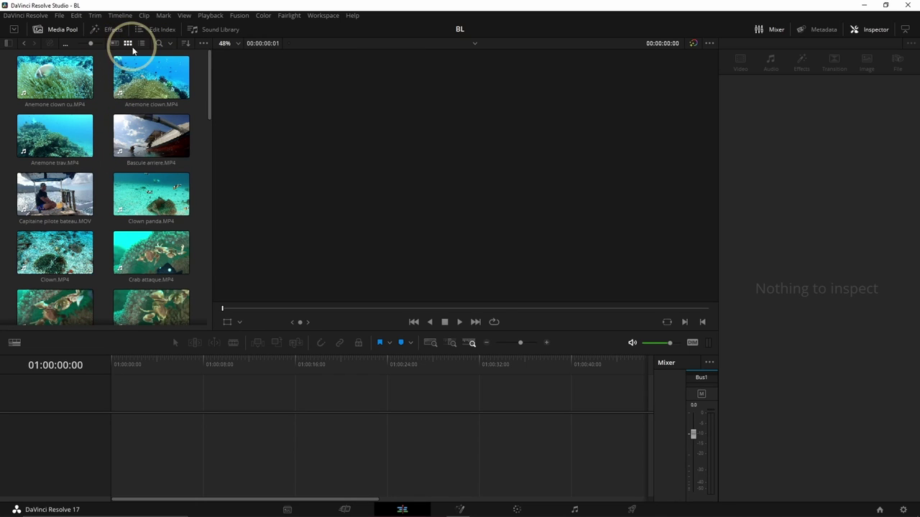
click(142, 43)
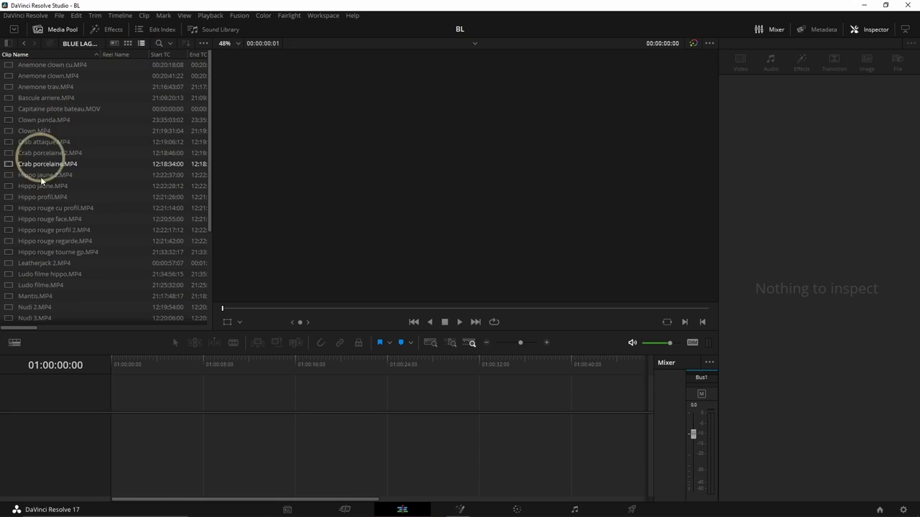
click(114, 43)
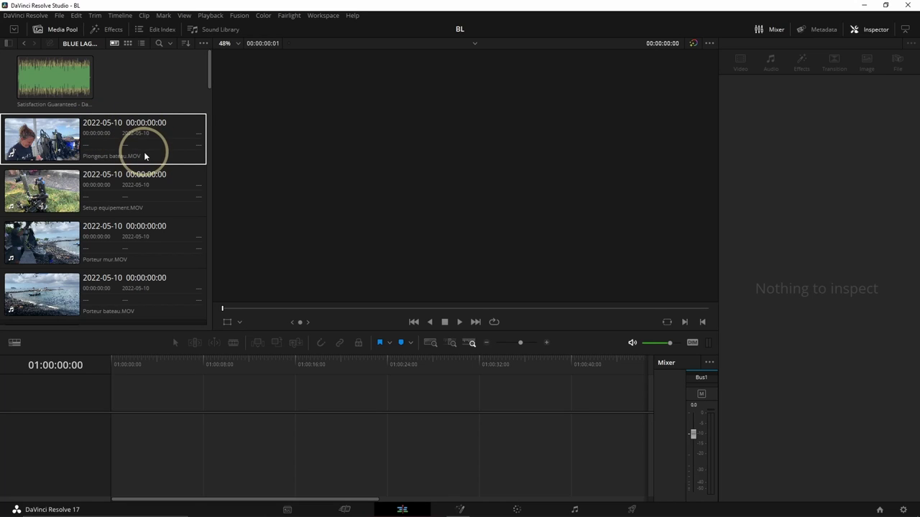
click(126, 43)
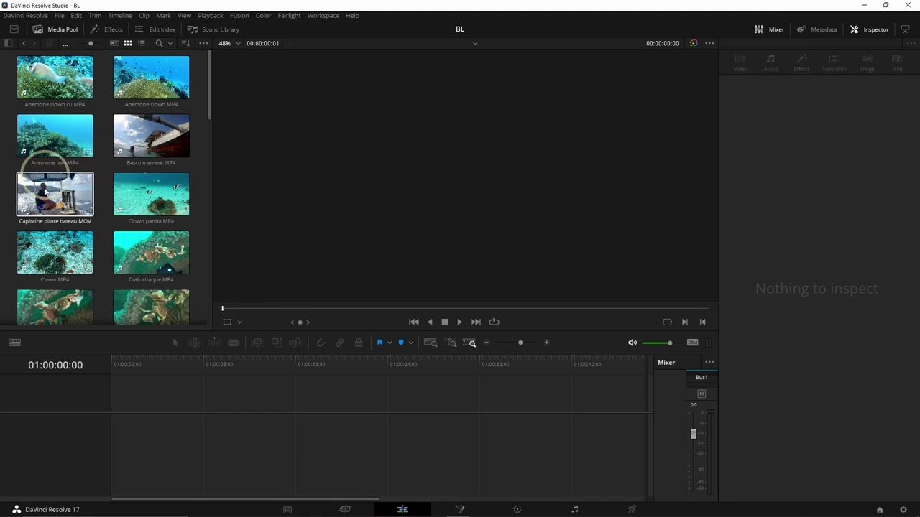
Skim through the clip thumbnails in the BLUE LAGOON bin to preview the footage
click(61, 166)
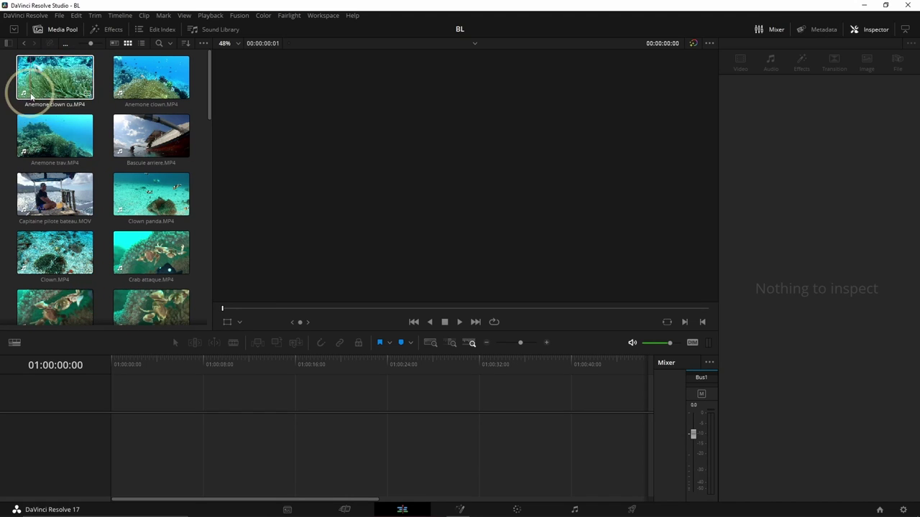
click(129, 94)
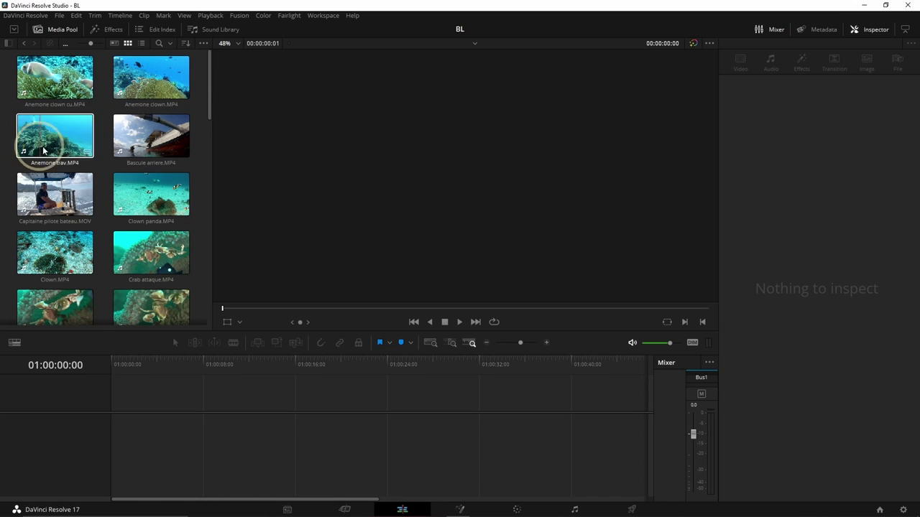
click(64, 147)
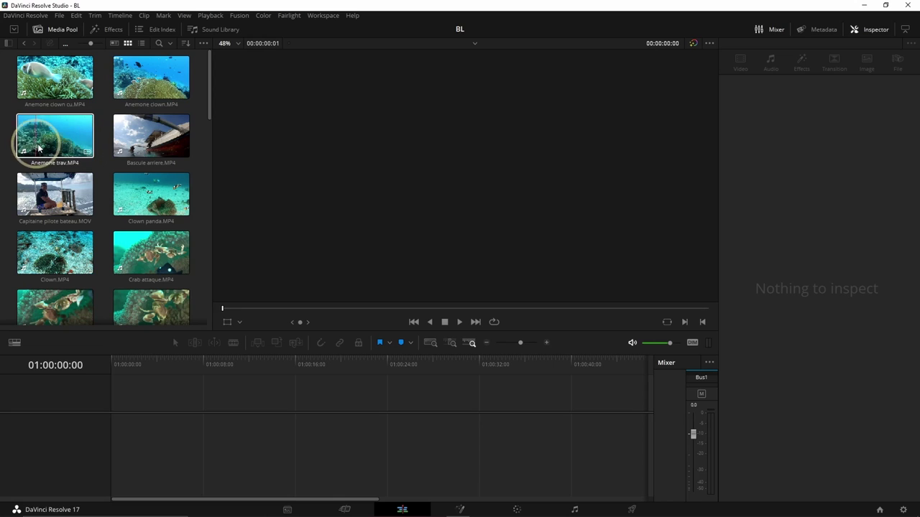
scroll(142, 223, down, 2)
click(141, 224)
scroll(140, 221, down, 8)
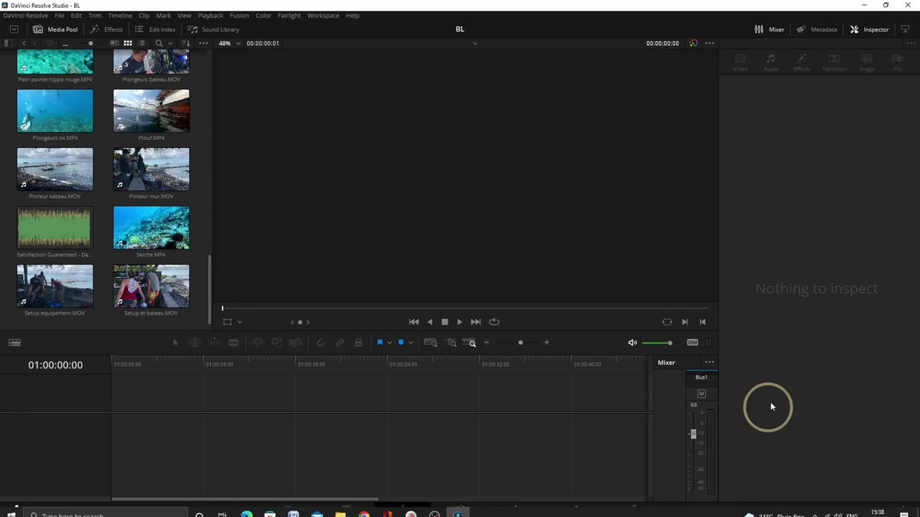
Check the timeline resolution and frame rate in the project's master settings and close them without saving
click(904, 510)
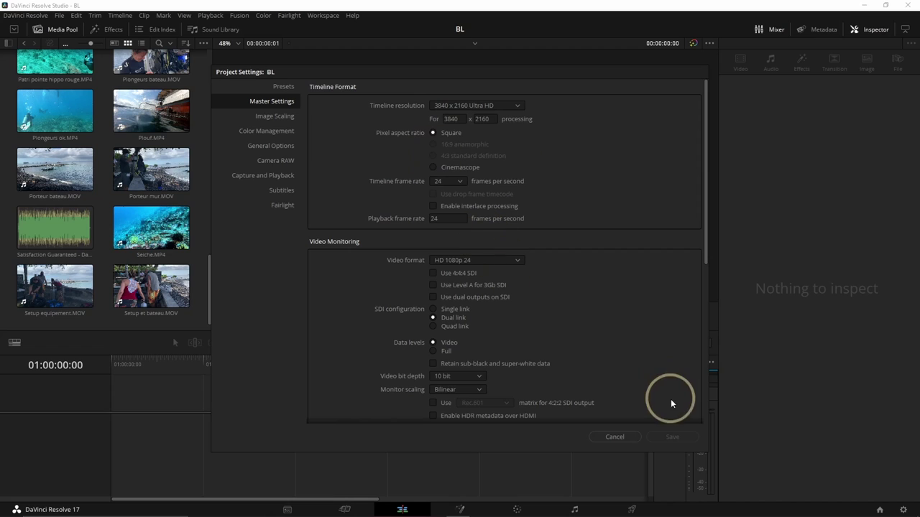
click(615, 436)
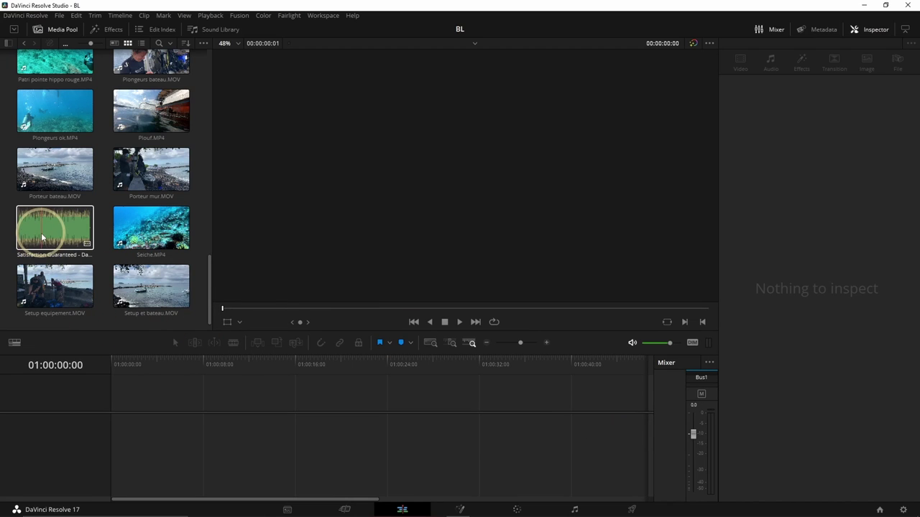
Place the Satisfaction Guaranteed music clip at the start of the Audio 2 track and lock that track
drag(42, 237, 108, 488)
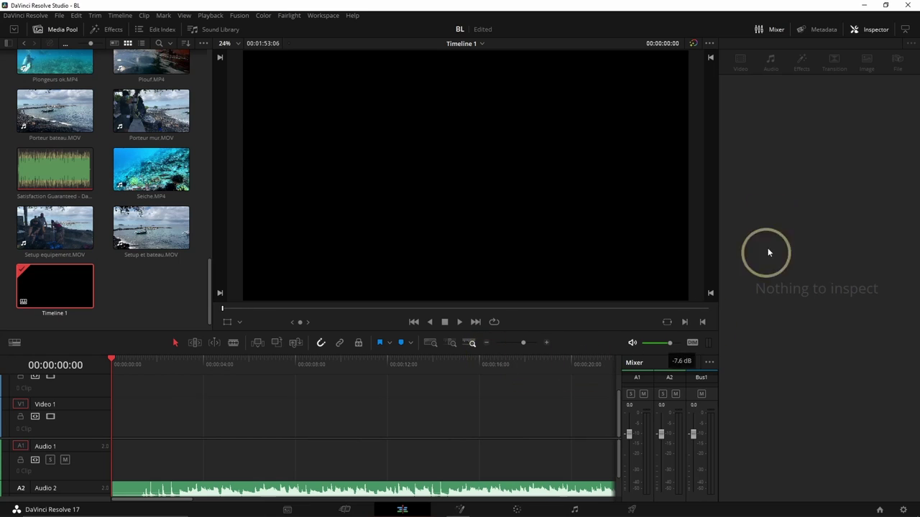
scroll(28, 482, down, 2)
click(20, 477)
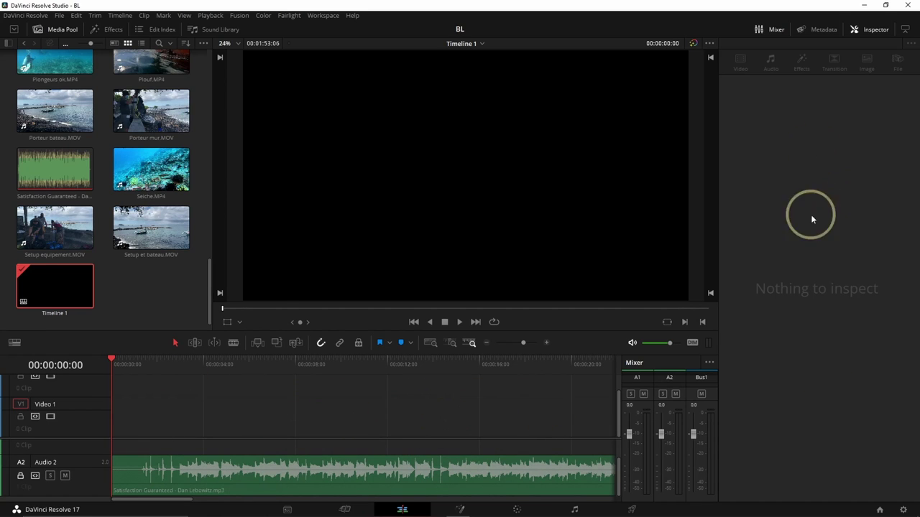
Hide the Inspector and the Mixer and fit the full length of the music in the timeline
click(876, 32)
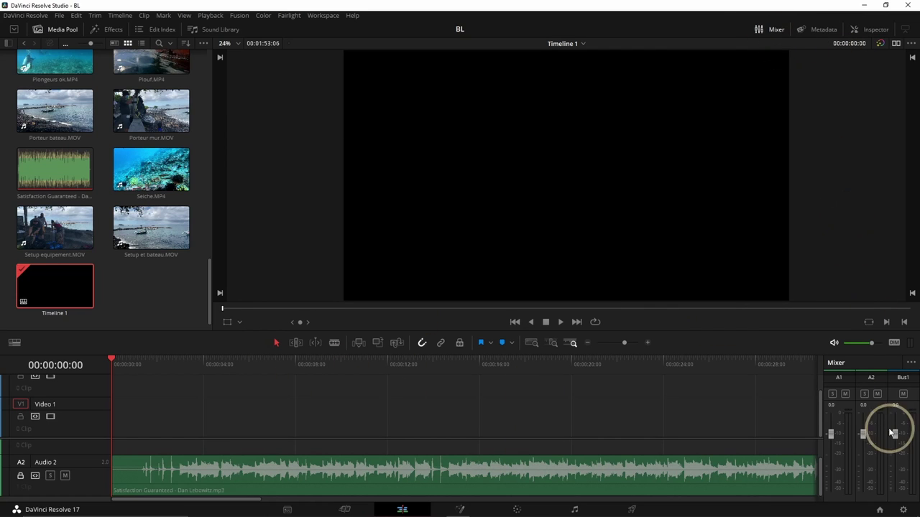
click(772, 29)
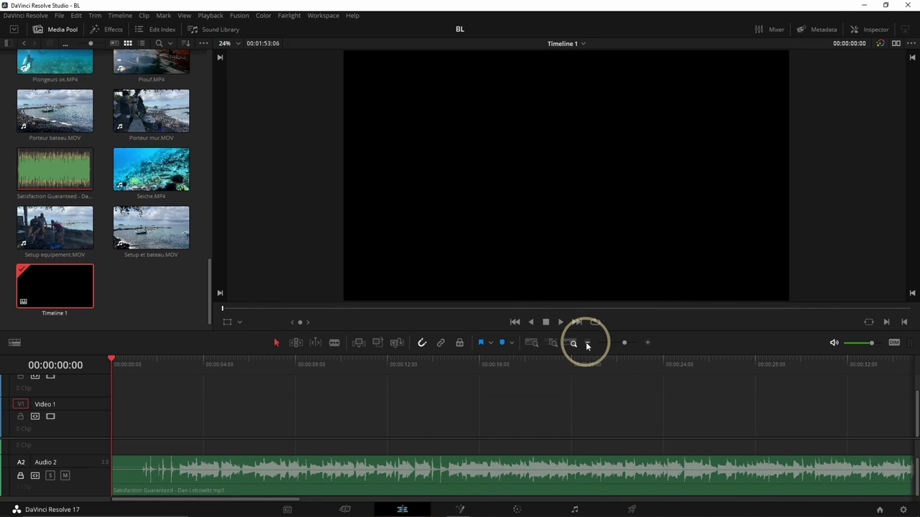
click(531, 342)
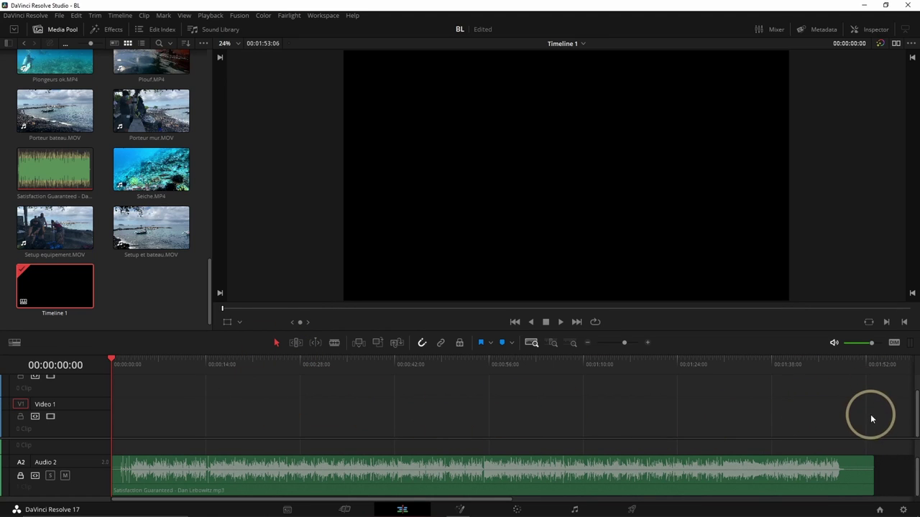
Try the timeline zoom levels on the music waveform and return to the full extent view
click(647, 342)
click(647, 345)
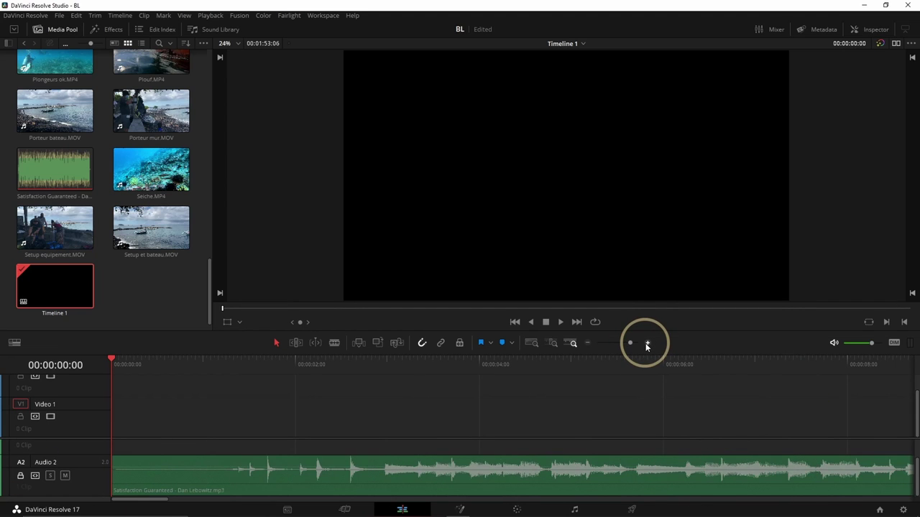
click(647, 345)
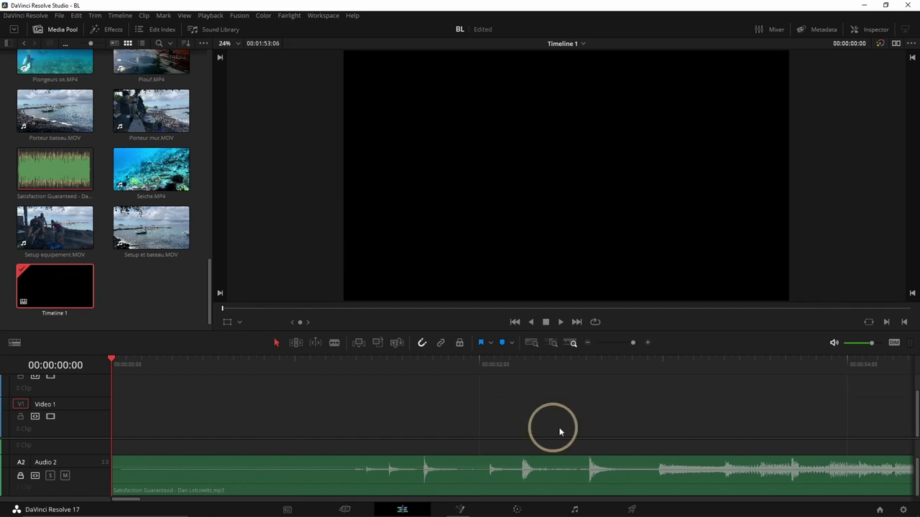
click(587, 343)
click(587, 343)
click(552, 348)
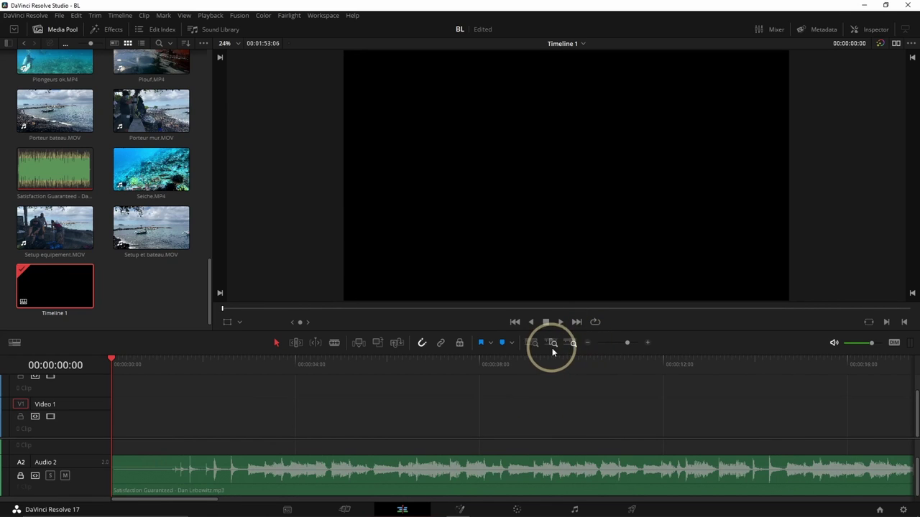
click(531, 342)
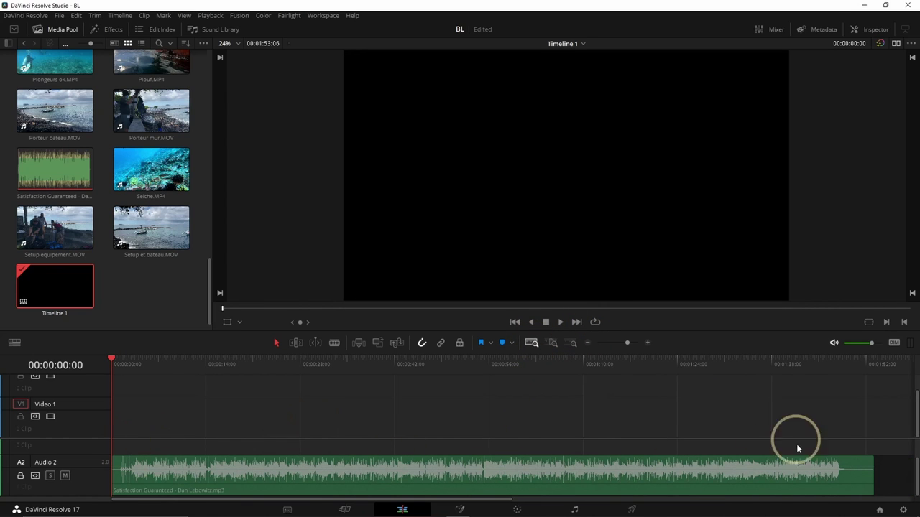
Place Setup equipement.MOV from the BLUE LAGOON clips at the start of Video 1, with its sound on Audio 1
drag(82, 445, 79, 472)
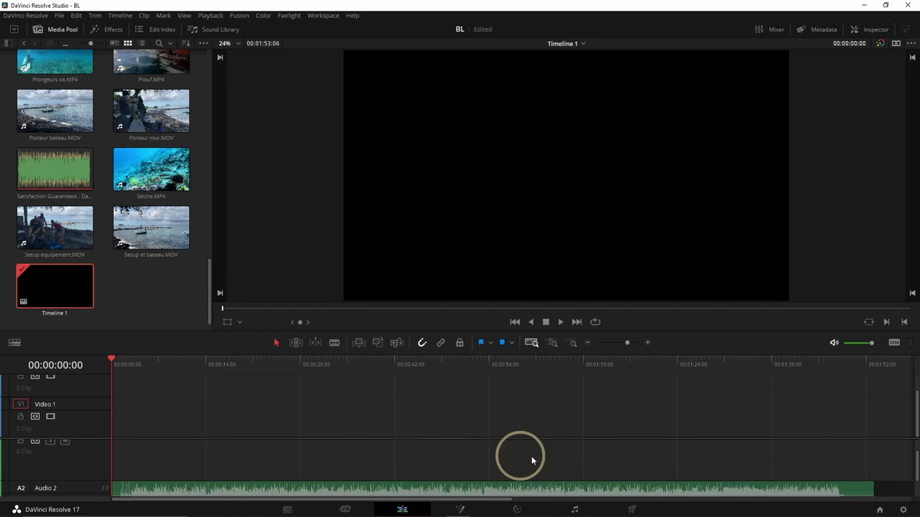
scroll(144, 205, up, 10)
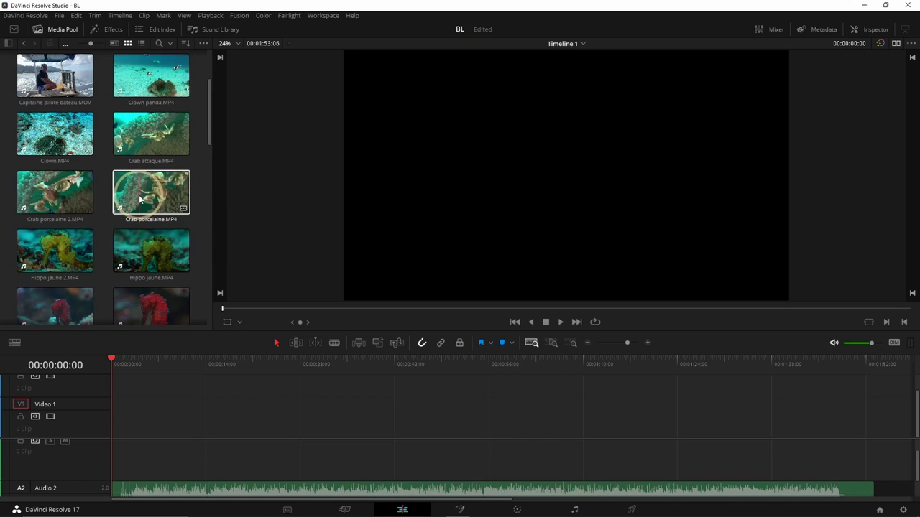
scroll(180, 251, down, 5)
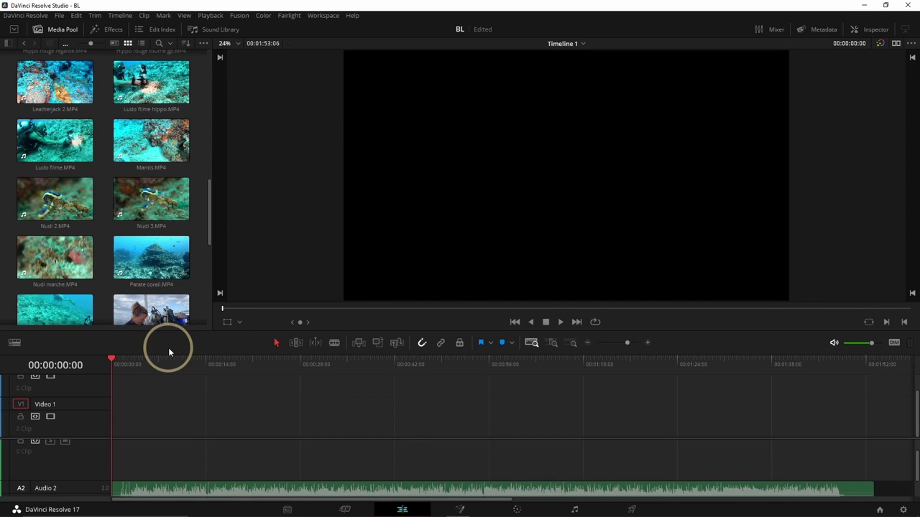
click(188, 260)
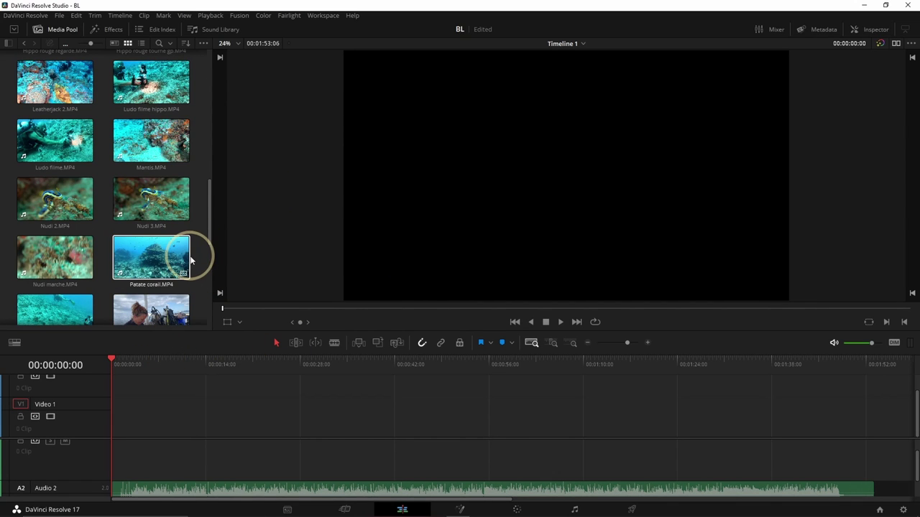
scroll(161, 259, down, 4)
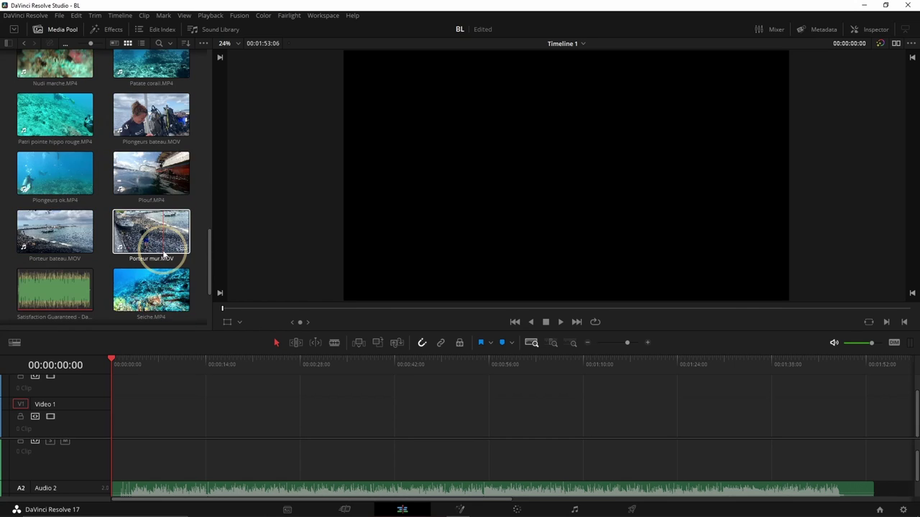
scroll(163, 256, down, 2)
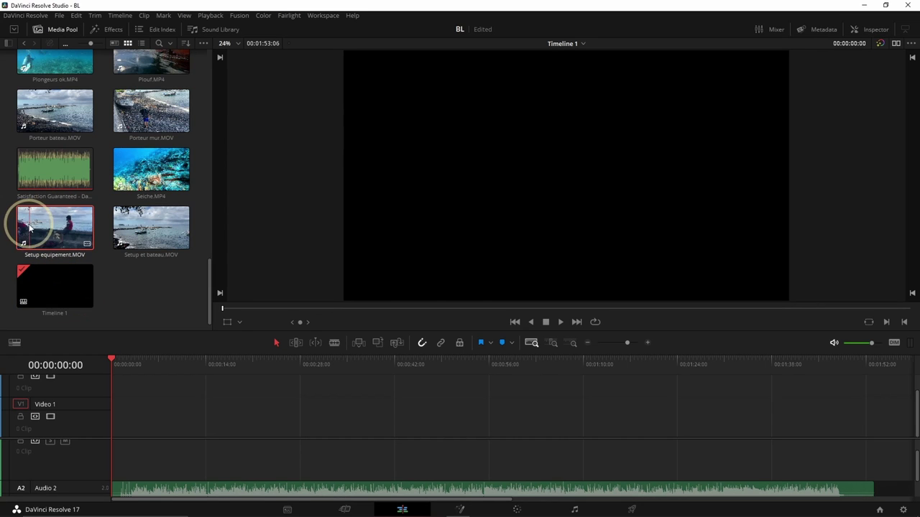
drag(50, 219, 115, 430)
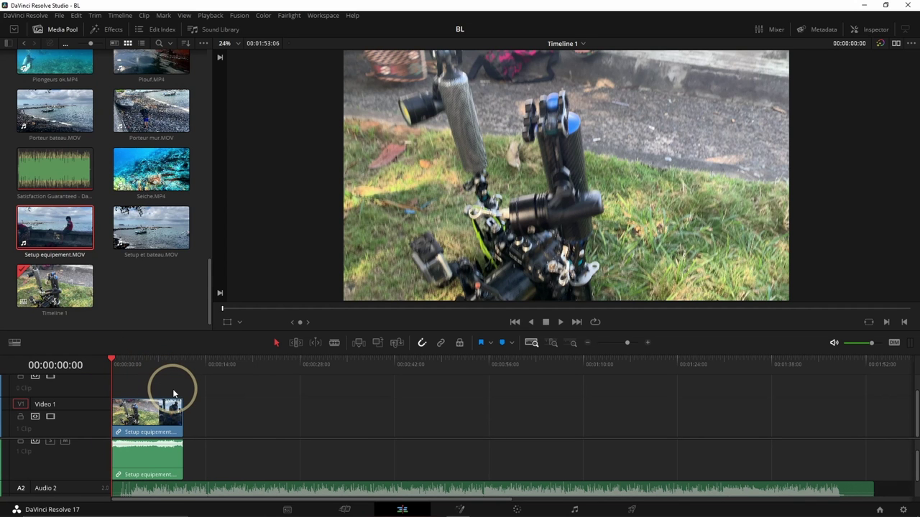
Play the Setup equipement.MOV clip on the timeline and set the playhead at 00:00:07:19
key(space)
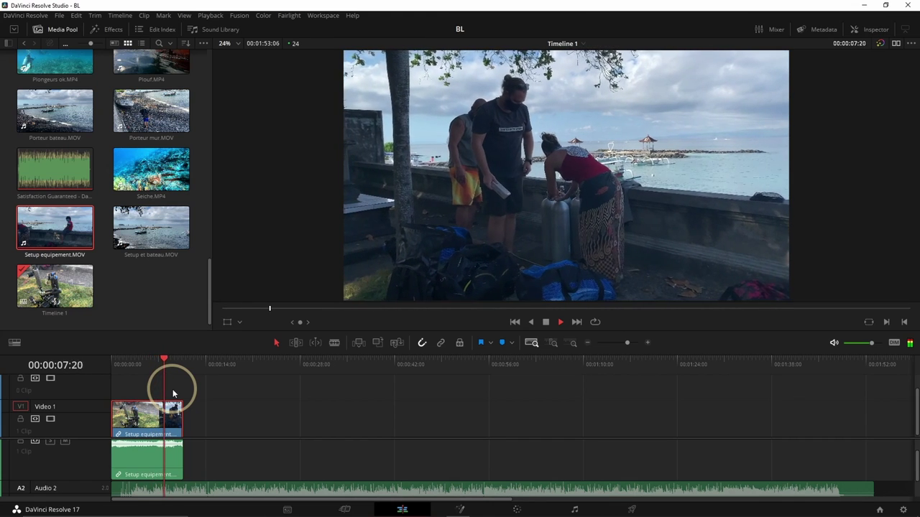
drag(159, 362, 164, 363)
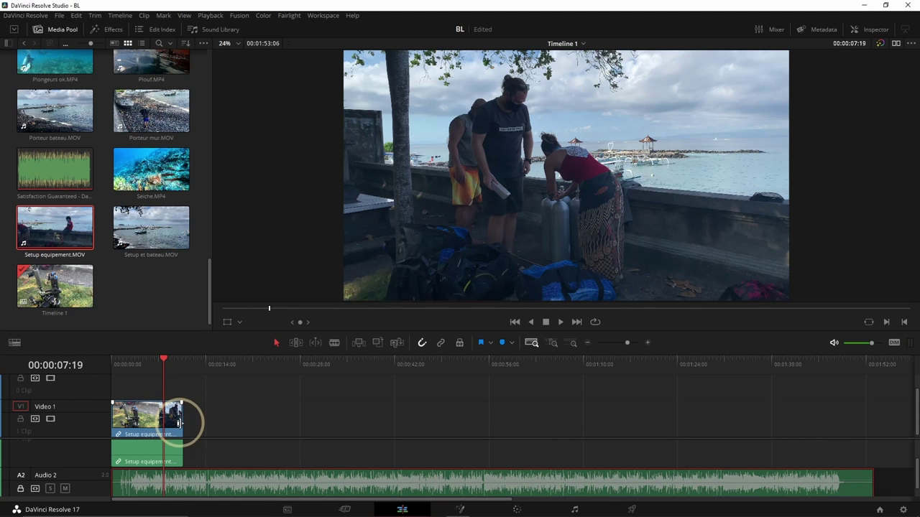
Try to trim only the video part of the Setup equipement.MOV clip back to the playhead, then undo the trim
drag(182, 415, 166, 417)
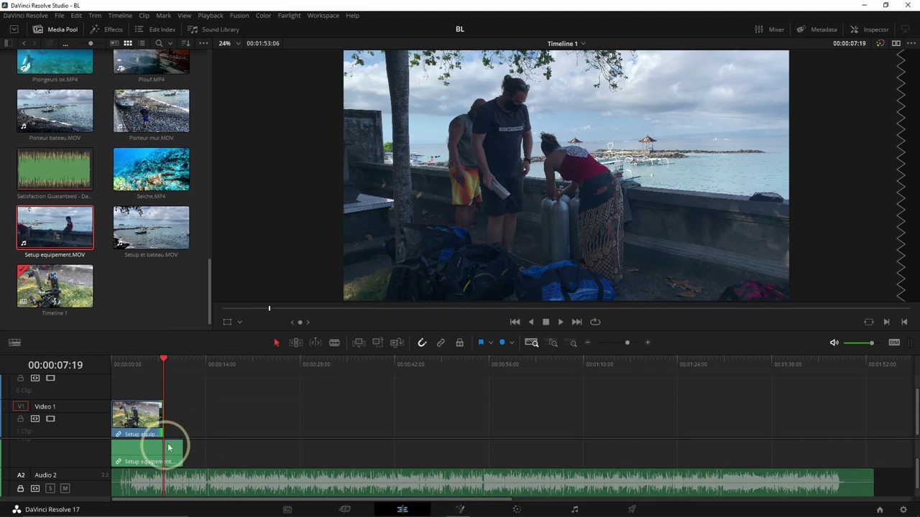
click(154, 408)
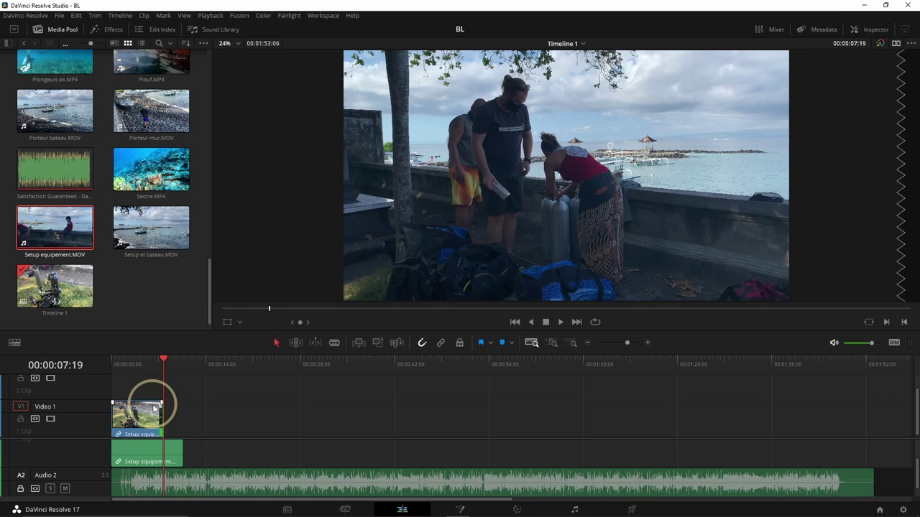
drag(158, 415, 145, 449)
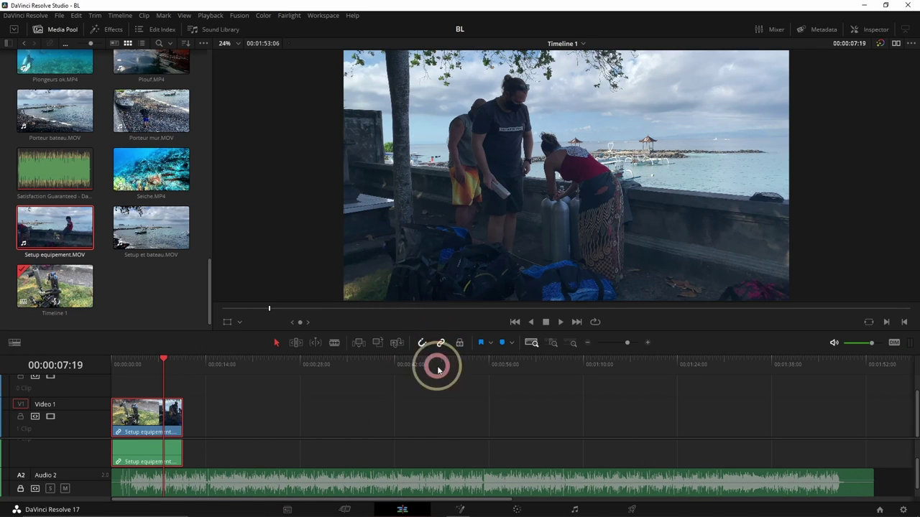
Trim the end of Setup equipement.MOV's linked video and audio to the playhead and play the timeline from the start
right_click(143, 420)
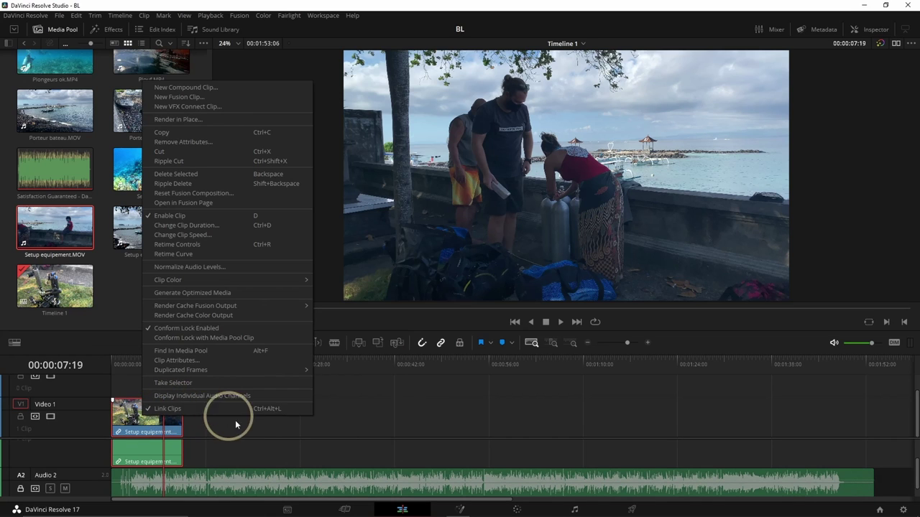
click(213, 422)
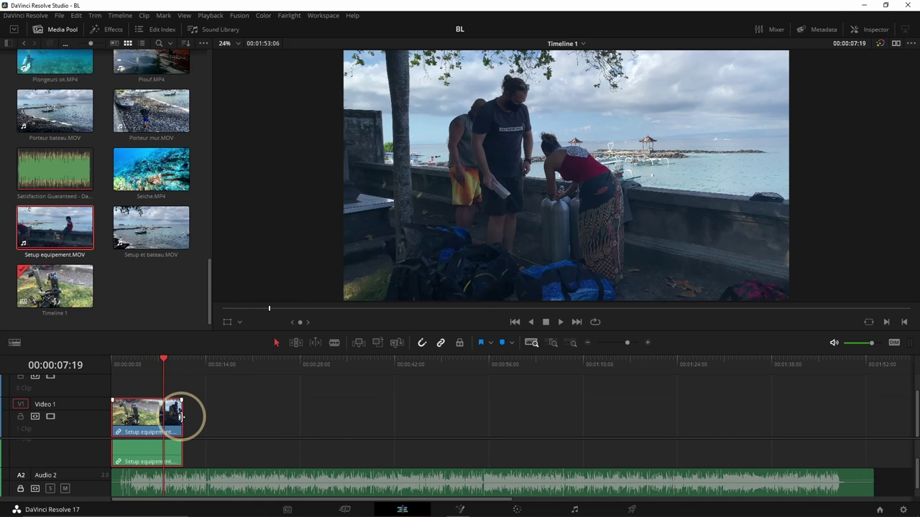
drag(185, 419, 166, 419)
key(Home)
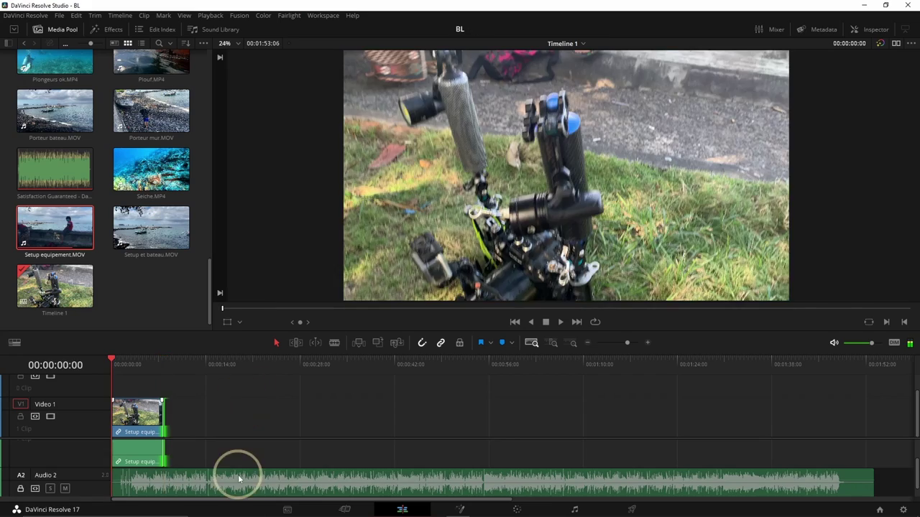
key(space)
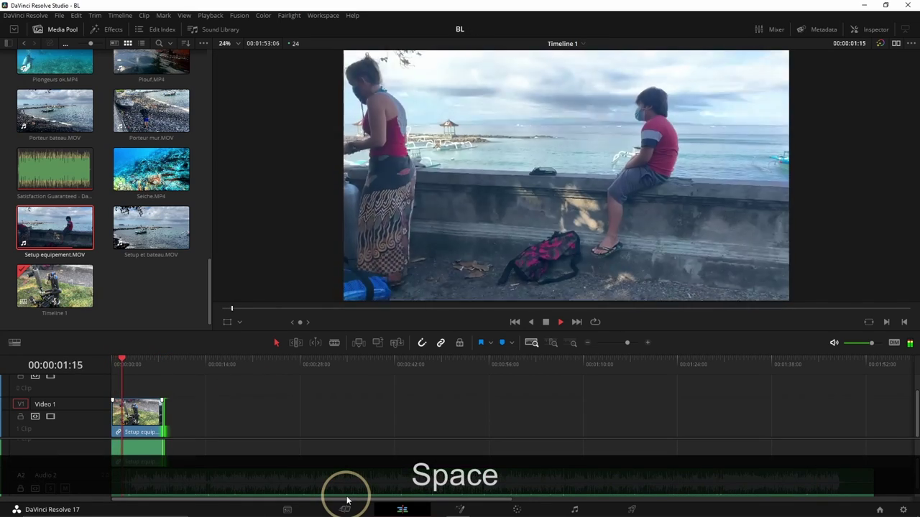
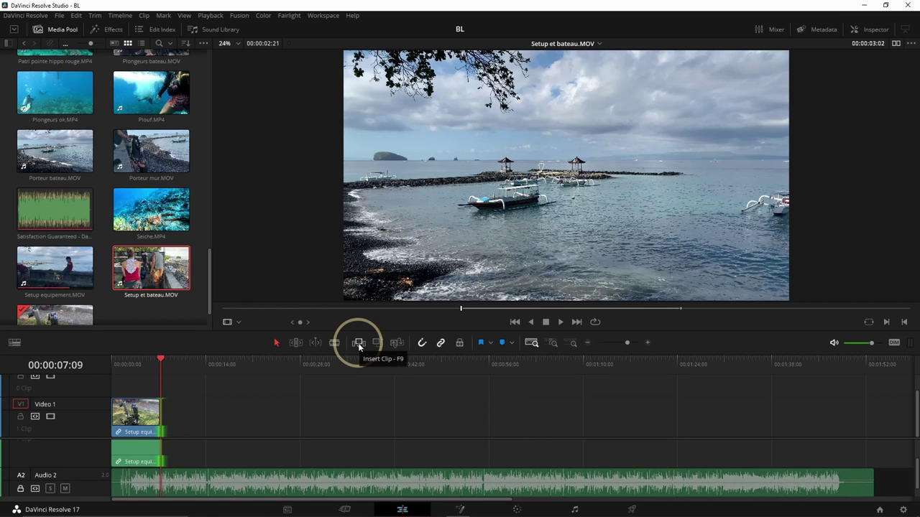
Insert the marked section of Setup et bateau.MOV at the playhead after the first clip and play across the cut
click(359, 343)
drag(183, 394, 139, 377)
key(space)
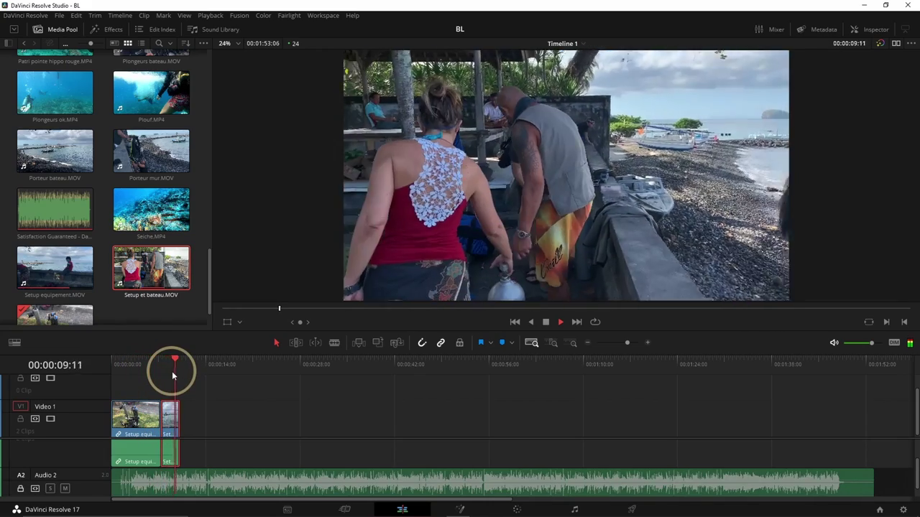
key(space)
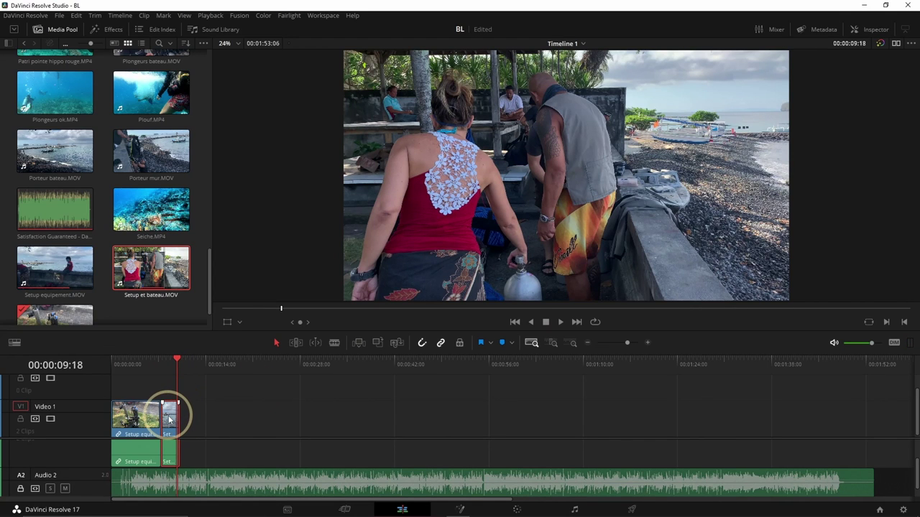
Change the clip speed of Setup et bateau.MOV on the timeline to Reverse Speed
right_click(170, 419)
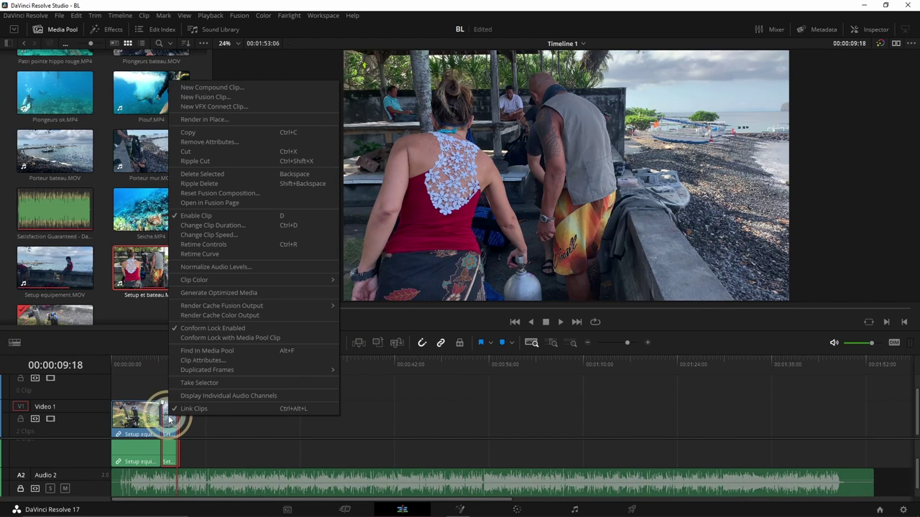
click(205, 235)
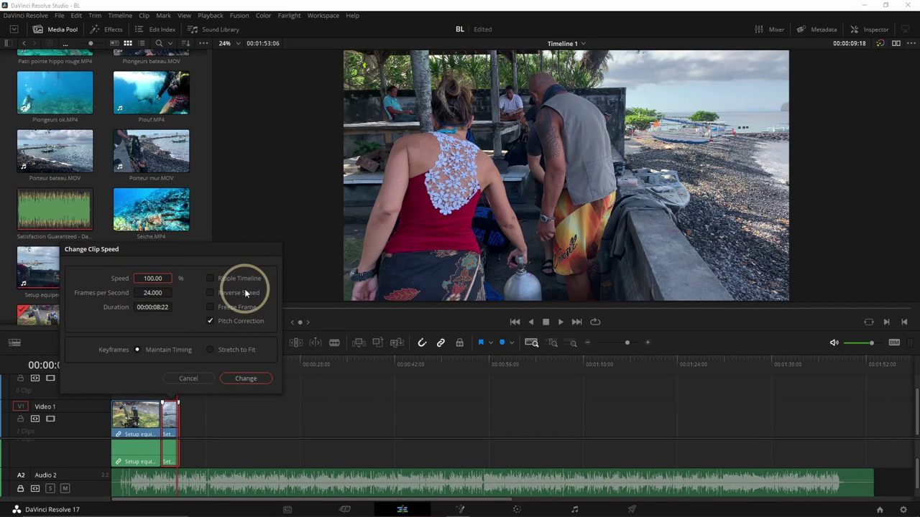
click(212, 292)
click(247, 379)
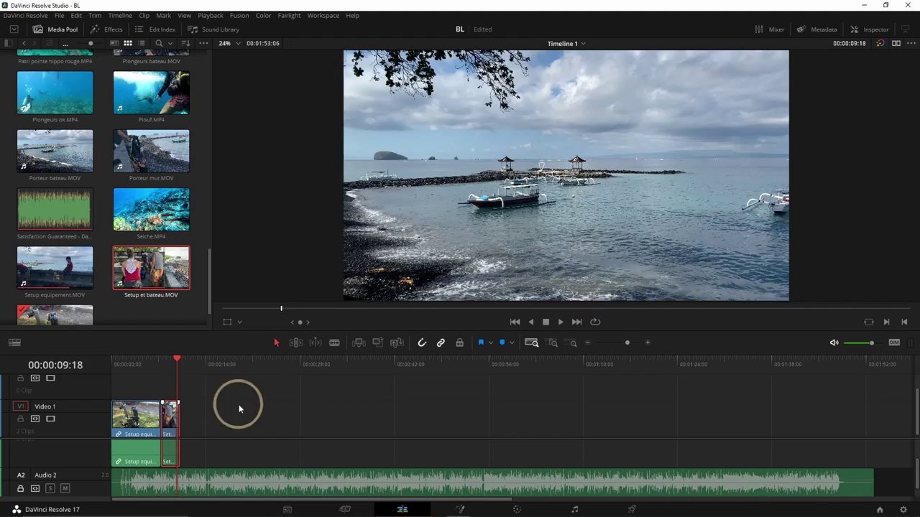
Play back the reversed Setup et bateau.MOV clip and move the playhead to its end at 00:00:10:06
click(147, 391)
key(space)
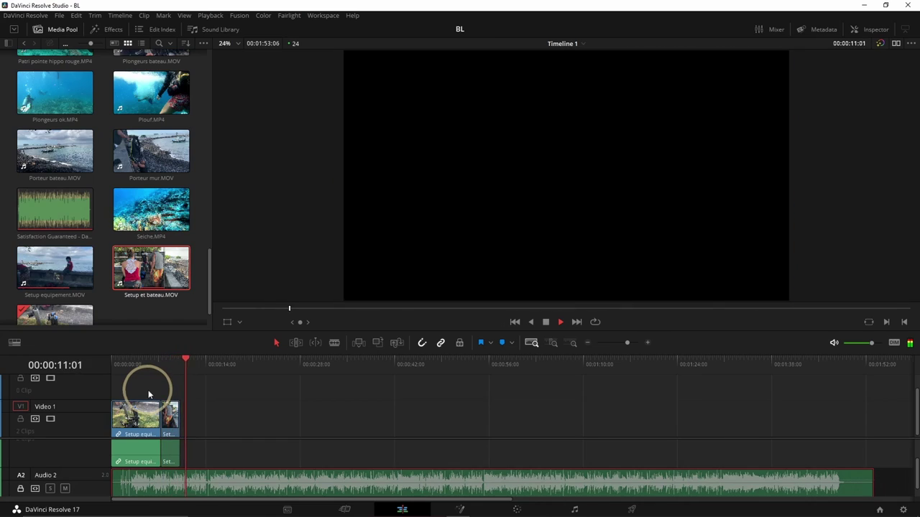
key(space)
key(Up)
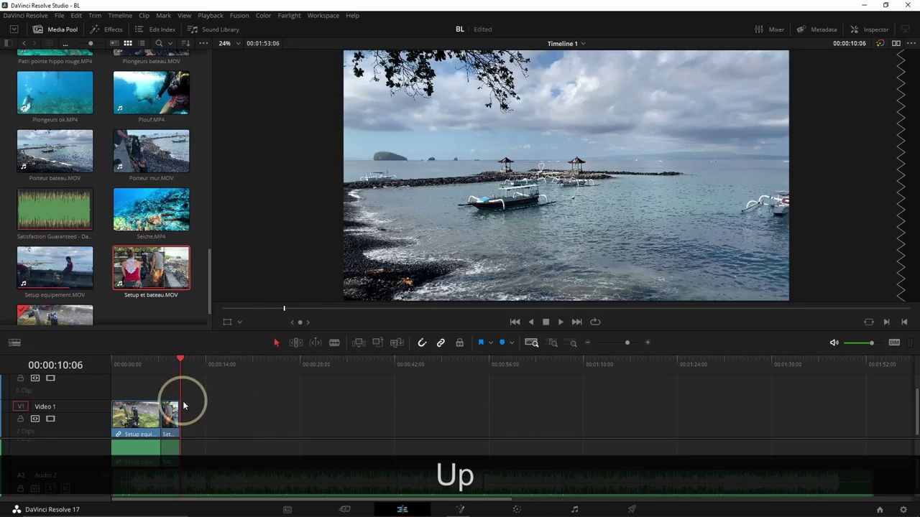
Mark in and out points in Porteur bateau.MOV and insert the marked section at 00:00:10:06 after Setup et bateau.MOV
scroll(144, 269, up, 5)
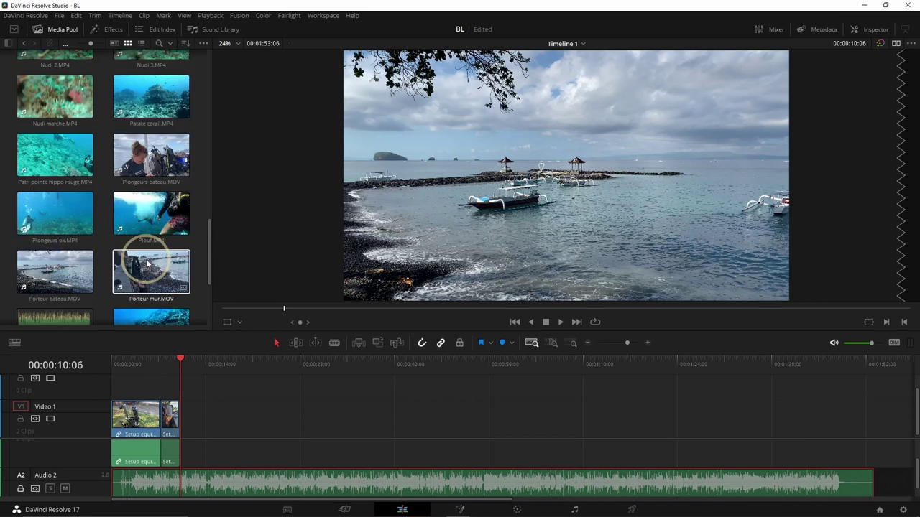
scroll(148, 266, down, 2)
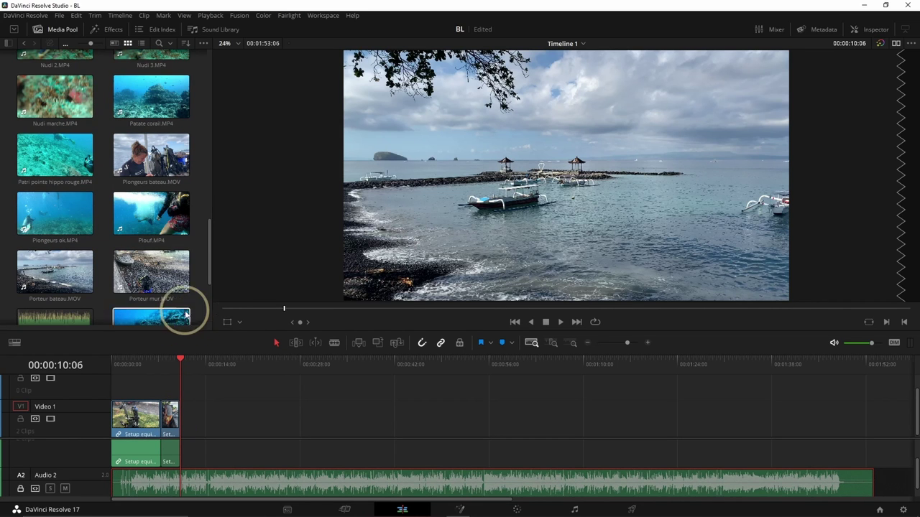
scroll(154, 240, down, 1)
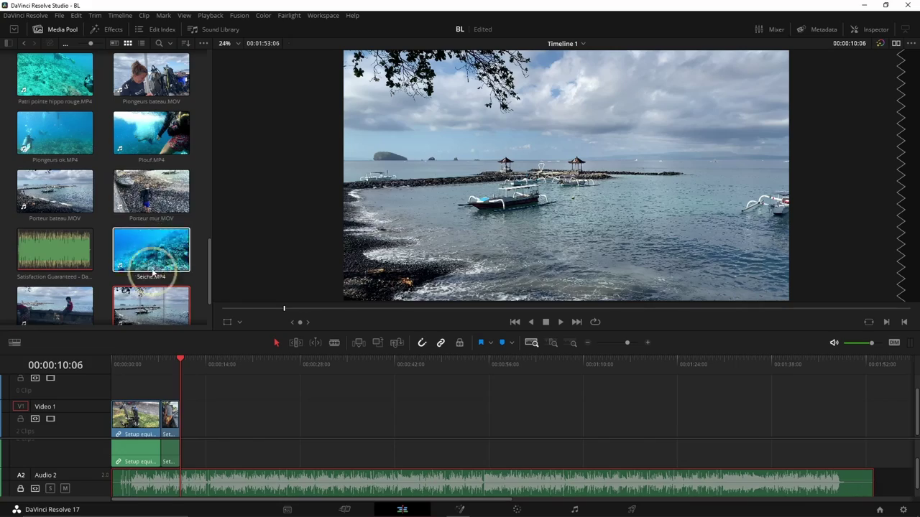
click(50, 196)
drag(271, 306, 832, 307)
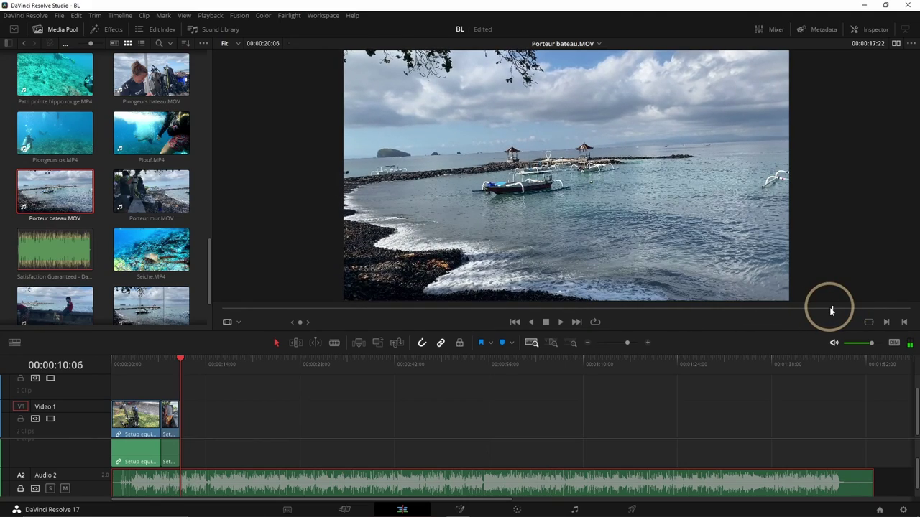
key(o)
drag(302, 309, 357, 331)
key(i)
drag(386, 360, 358, 342)
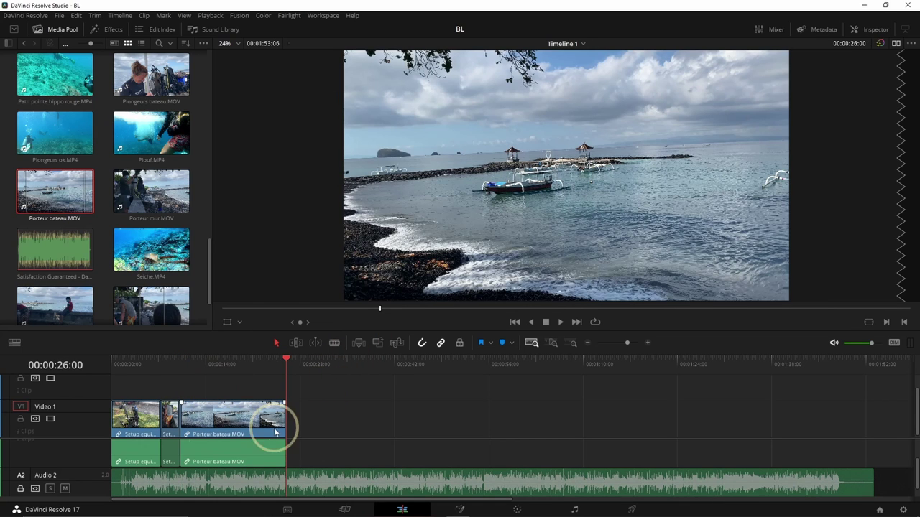
Increase the clip speed of Porteur bateau.MOV on the timeline in two passes, shortening it to about 6 seconds
right_click(234, 422)
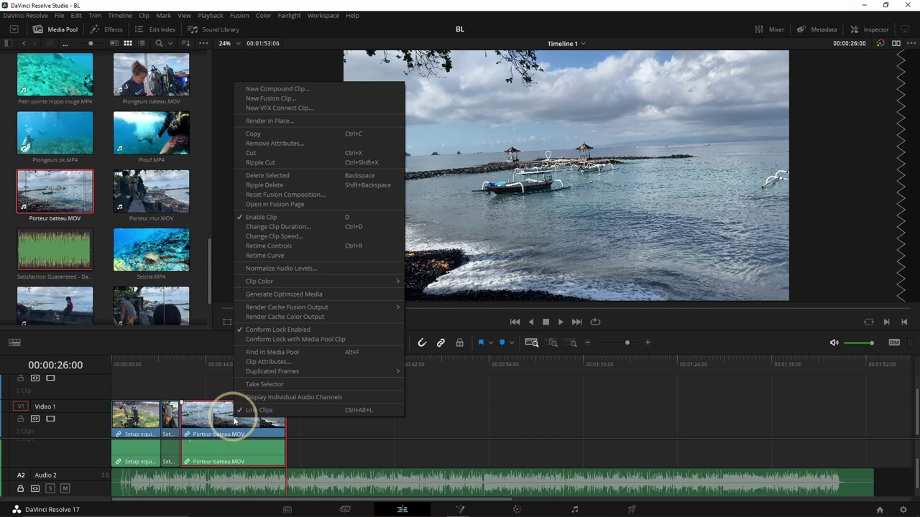
click(263, 236)
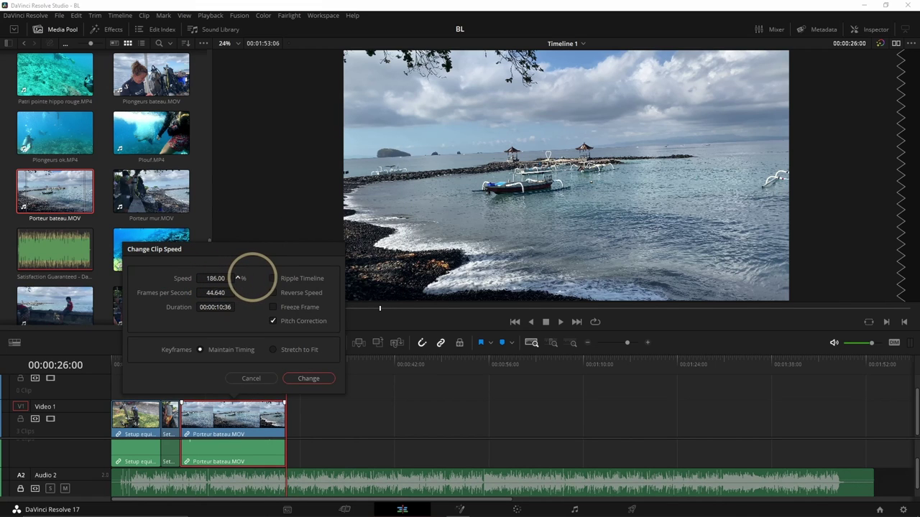
click(309, 379)
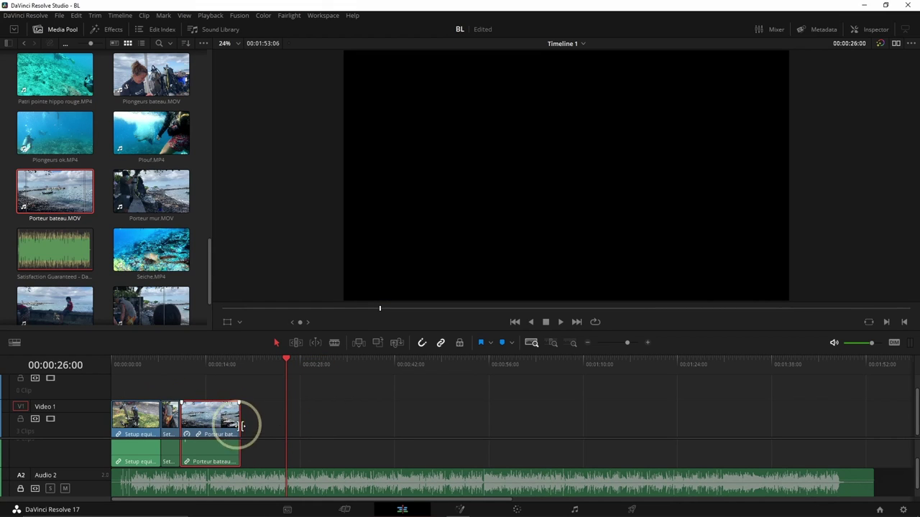
right_click(211, 423)
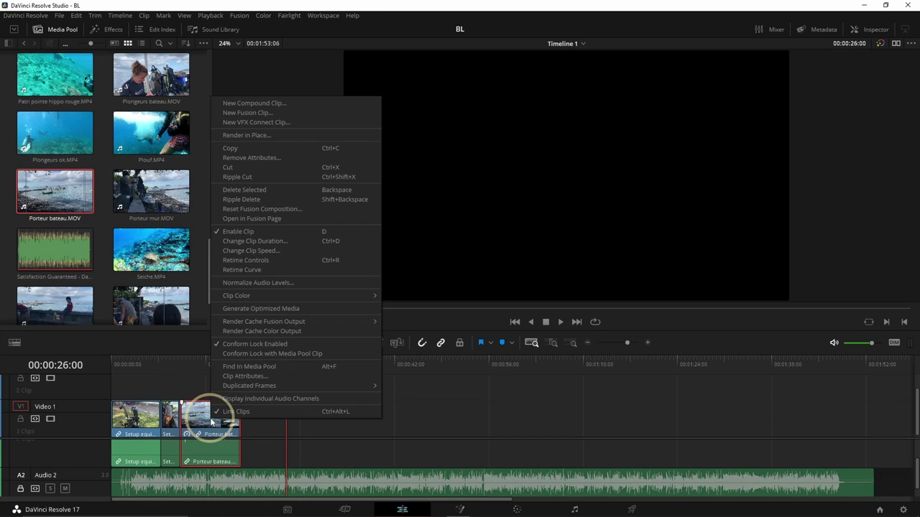
click(240, 251)
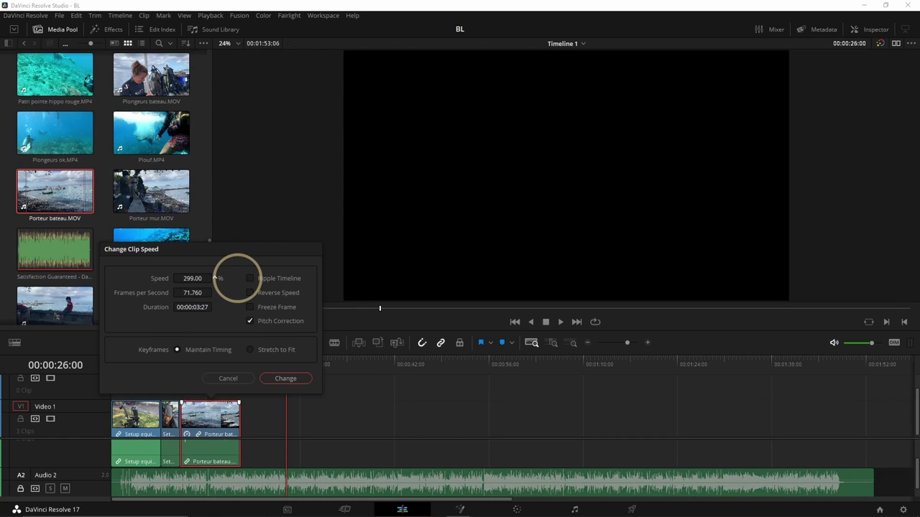
click(278, 378)
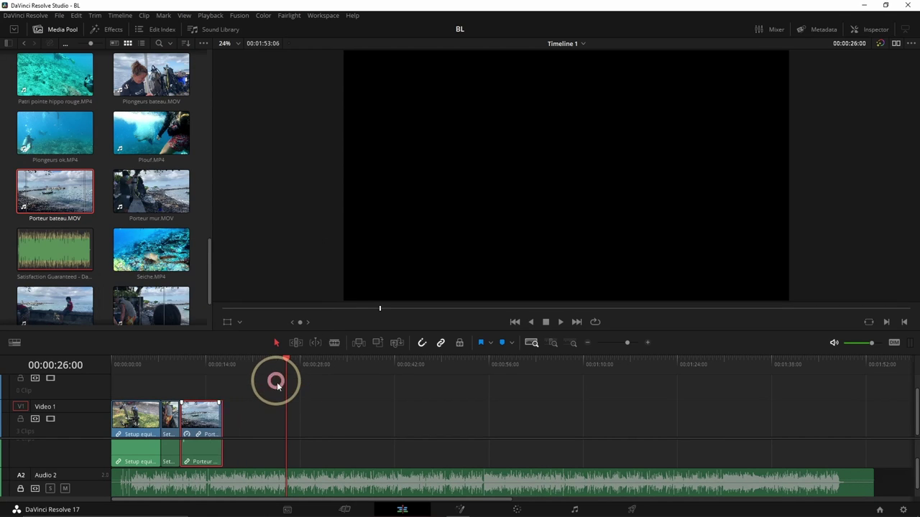
Play the sped-up Porteur bateau.MOV clip from its start at 00:00:10:06
click(181, 367)
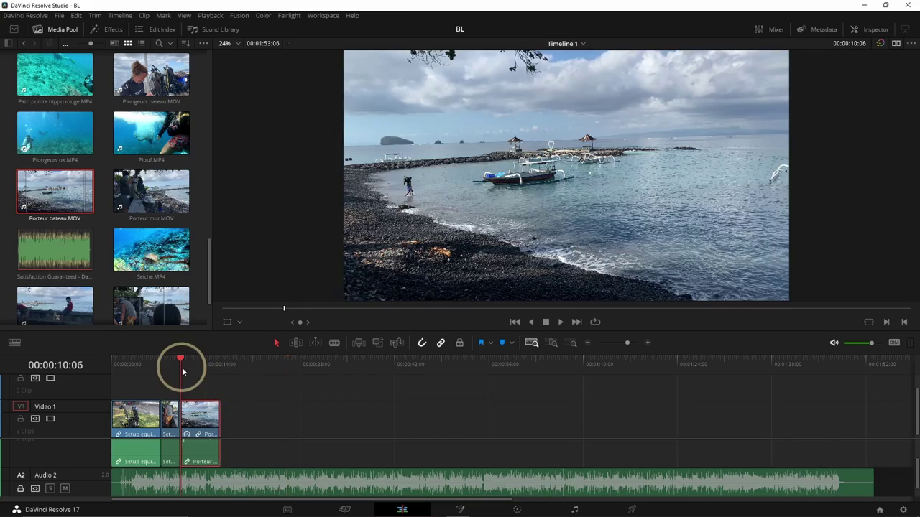
key(space)
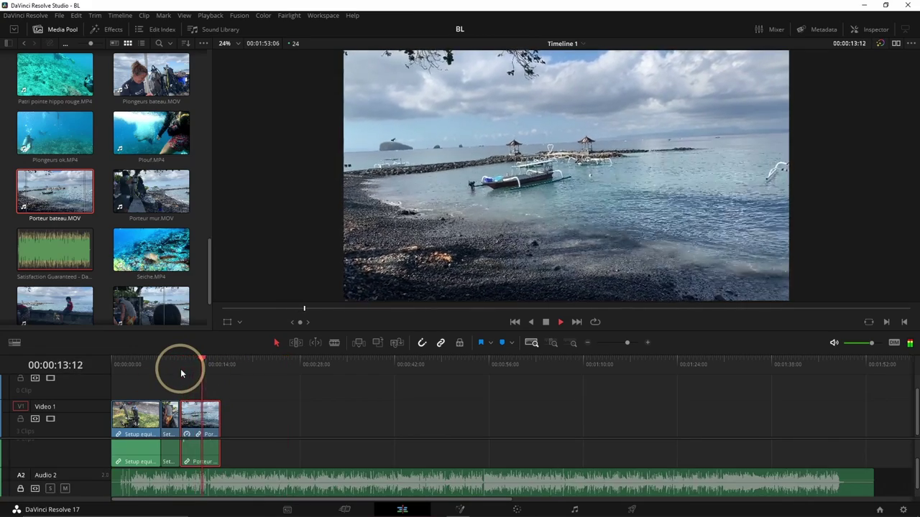
key(space)
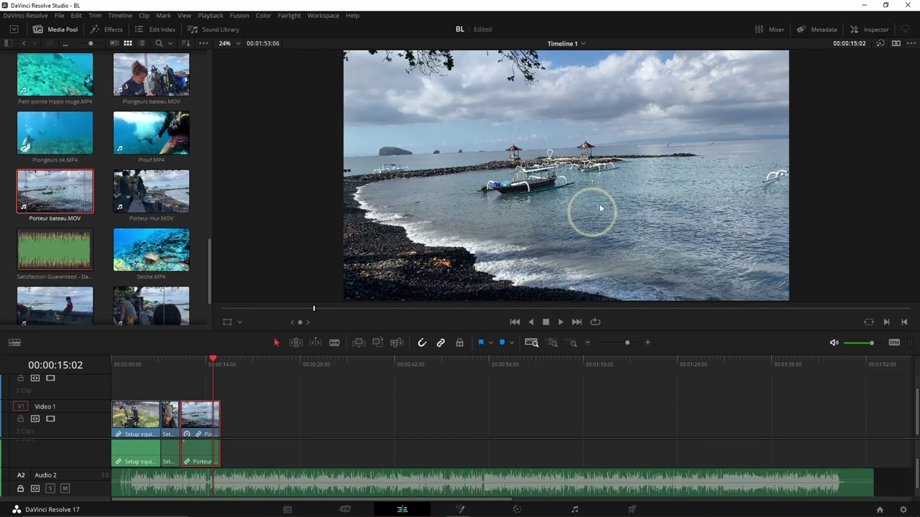
Set the timeline proxy mode to Half Resolution for lighter playback
click(212, 16)
mouse_move(227, 51)
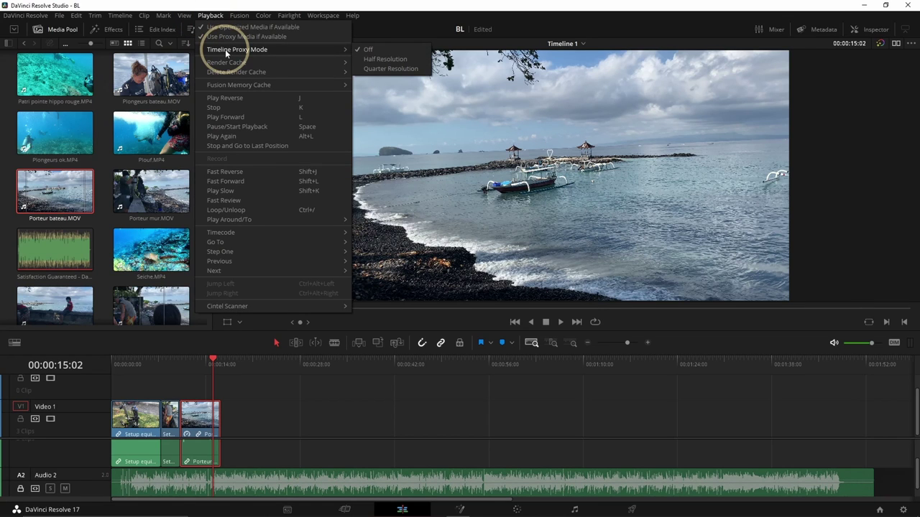
click(386, 59)
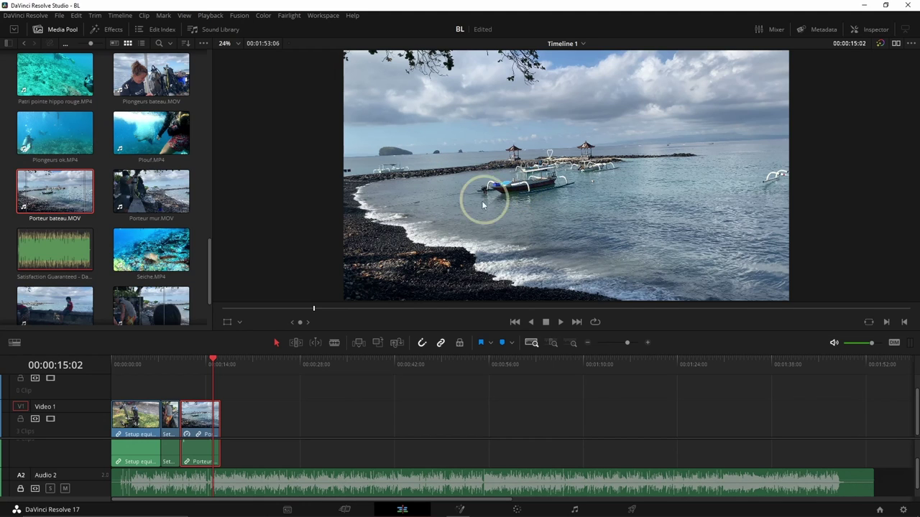
Insert a marked section of Capitaine pilote bateau.MOV at 00:00:16:06, right after the Porteur bateau.MOV clip
drag(194, 363, 219, 375)
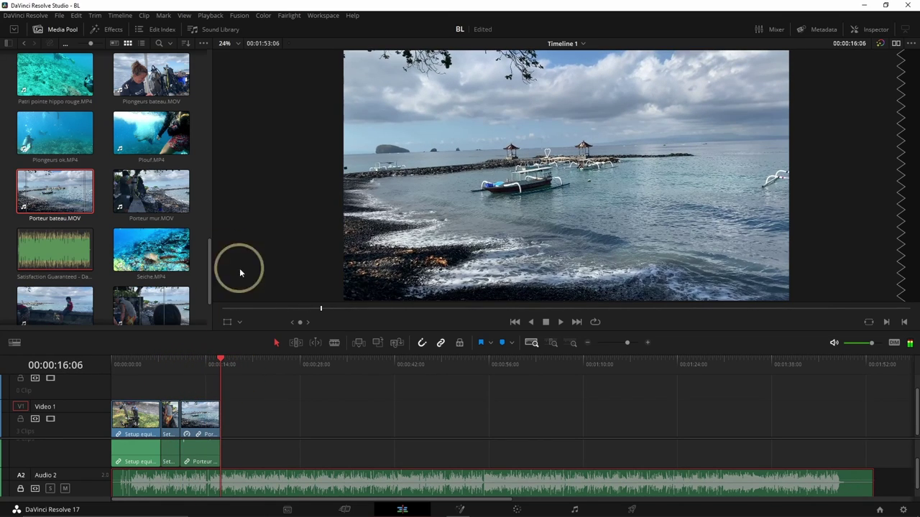
scroll(153, 240, up, 5)
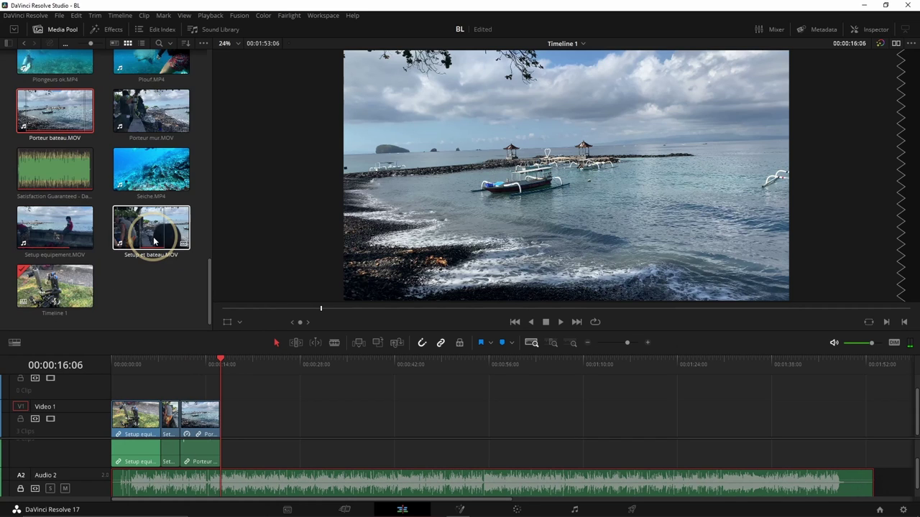
scroll(152, 245, up, 5)
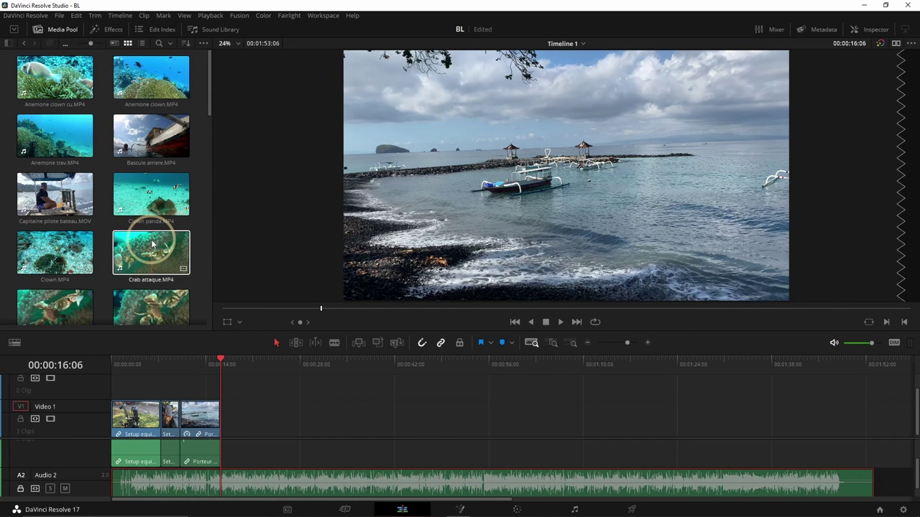
double_click(67, 204)
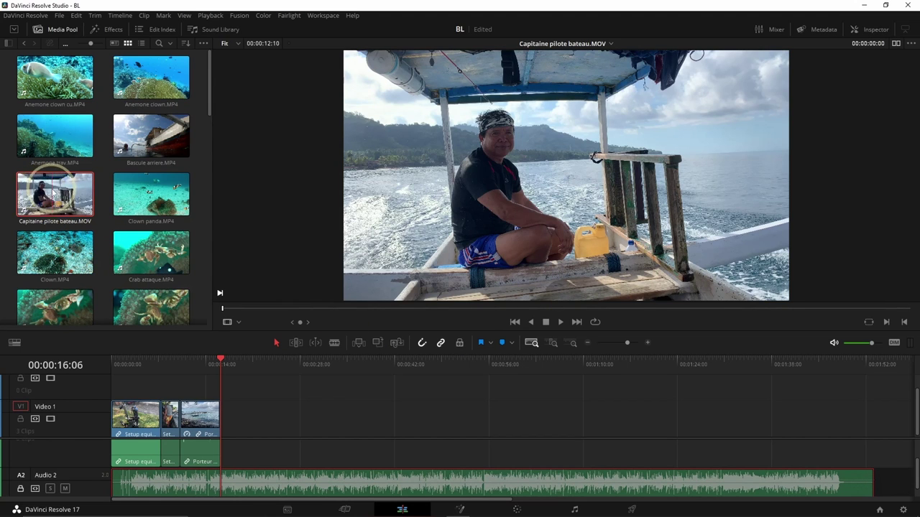
drag(268, 308, 239, 429)
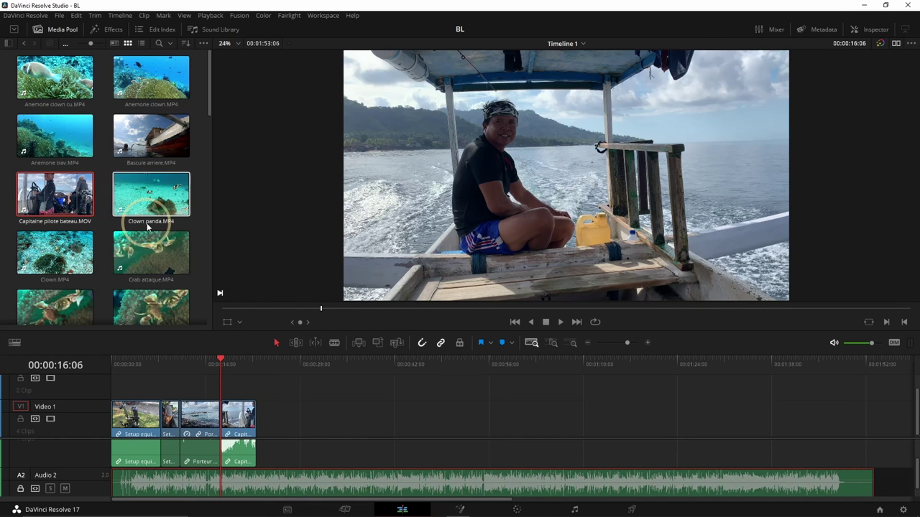
Mark a section of Bascule arriere.MP4 and insert it after Capitaine pilote bateau.MOV, undoing its misplaced insertion before that clip
click(147, 144)
drag(393, 308, 693, 312)
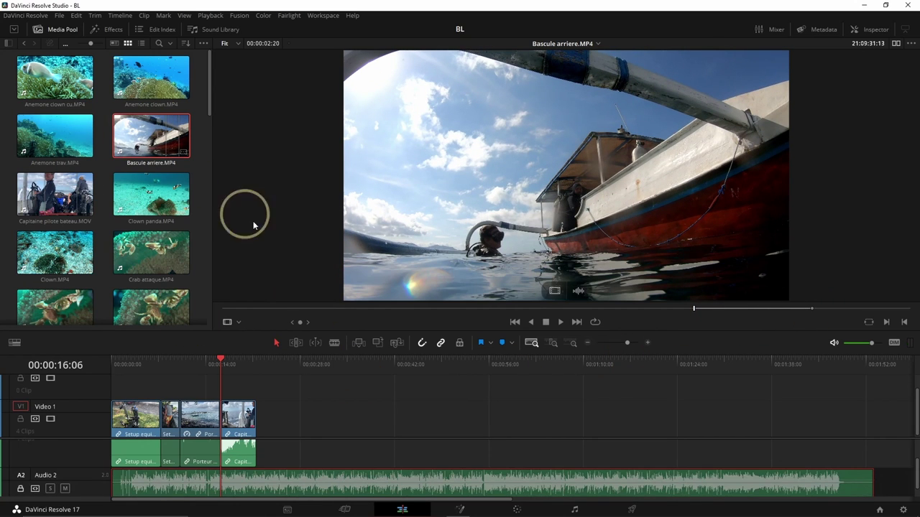
click(358, 343)
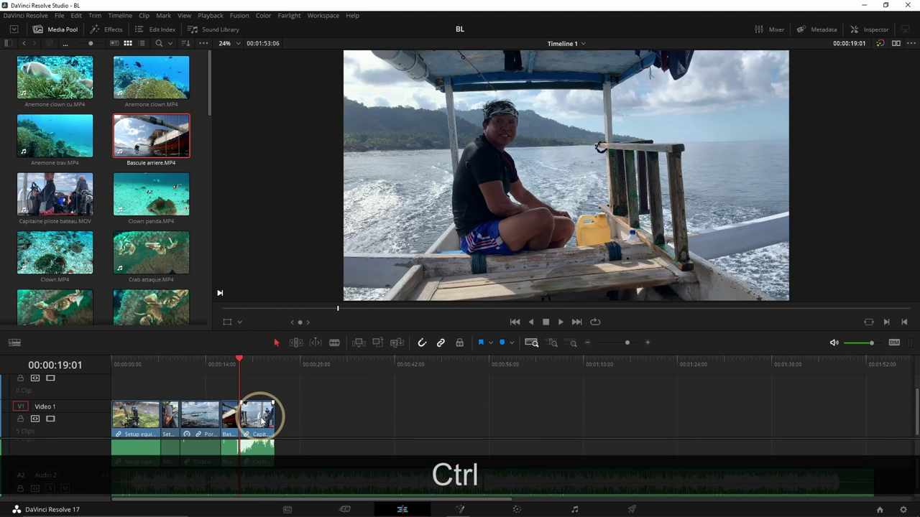
key(ctrl+z)
key(Down)
click(357, 343)
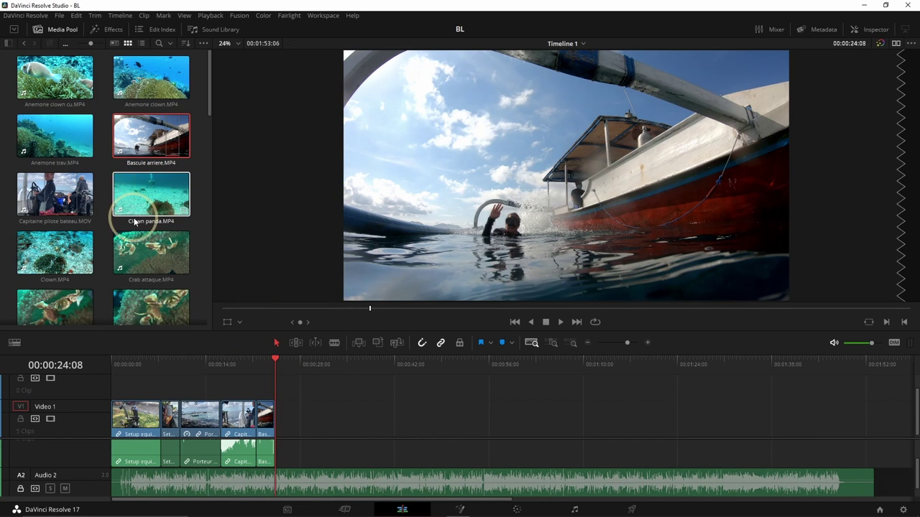
Find Plouf.MP4 in the media pool and insert a marked section of it at 00:00:24:08 after Bascule arriere.MP4
scroll(140, 223, down, 5)
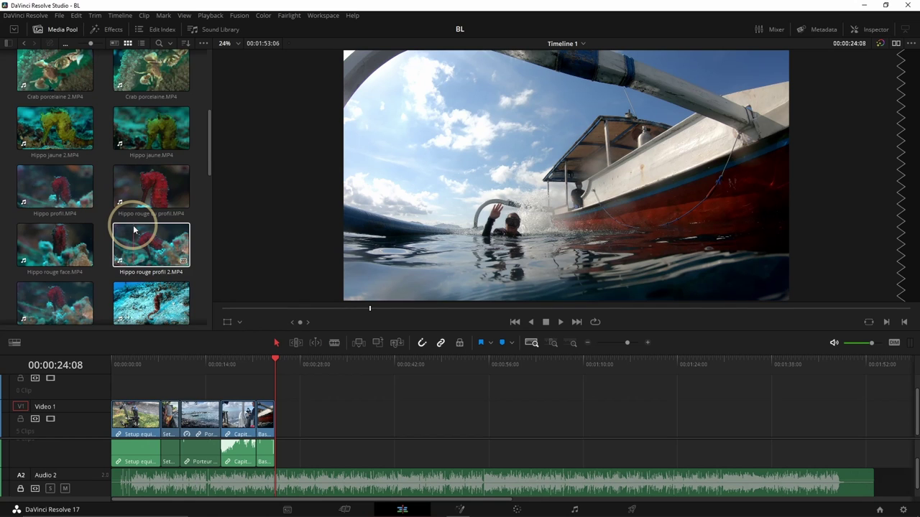
scroll(140, 224, down, 6)
scroll(169, 250, down, 3)
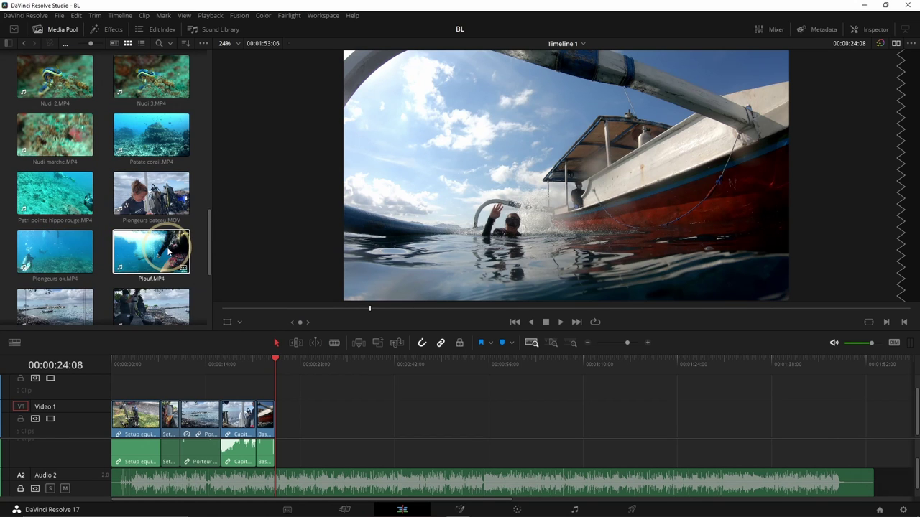
click(146, 265)
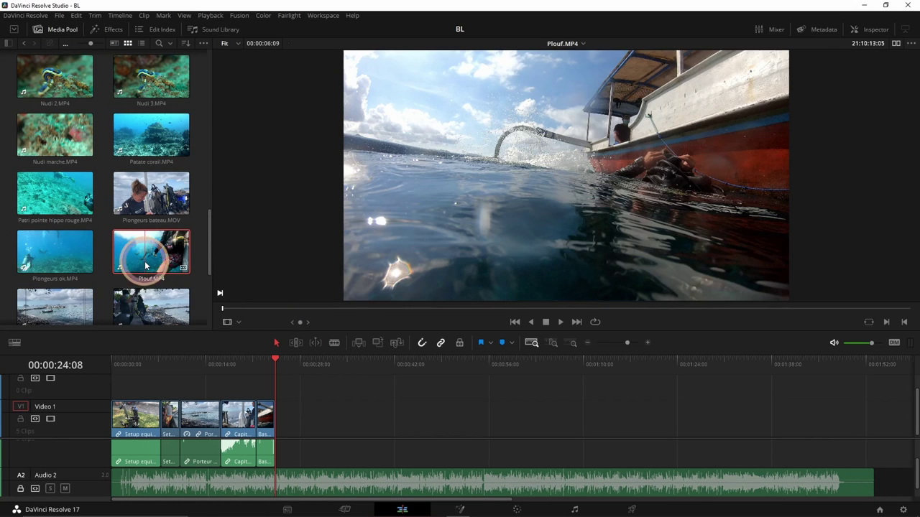
drag(269, 308, 354, 350)
click(357, 348)
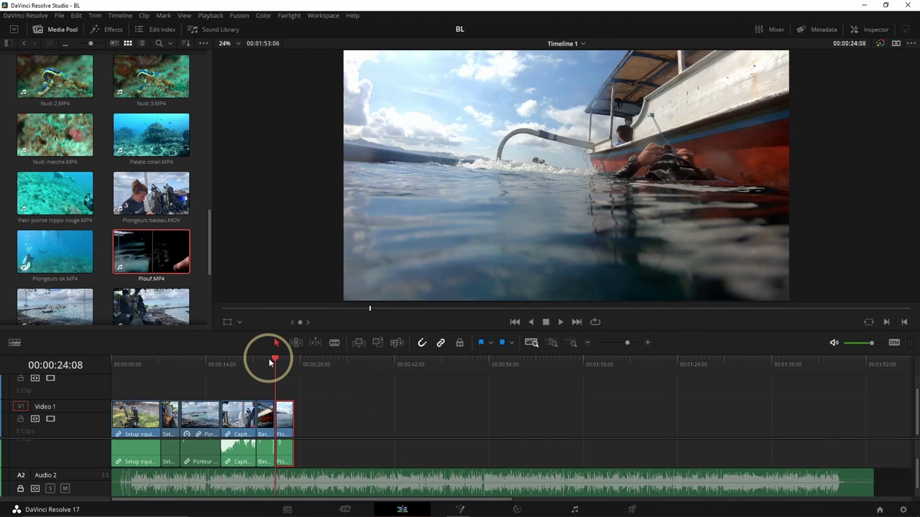
Play the Bascule arriere.MP4 and Plouf.MP4 clips and return the playhead to the end of the last clip at 00:00:27:05
drag(265, 357, 263, 357)
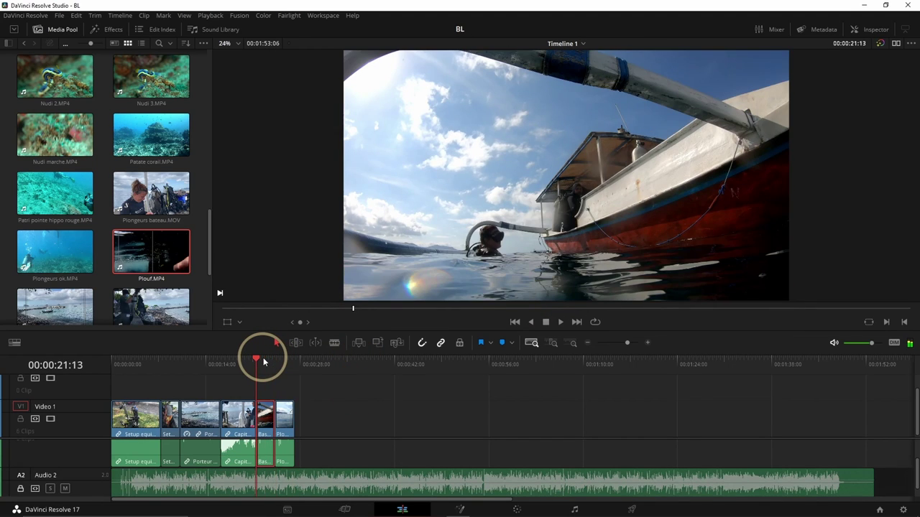
key(space)
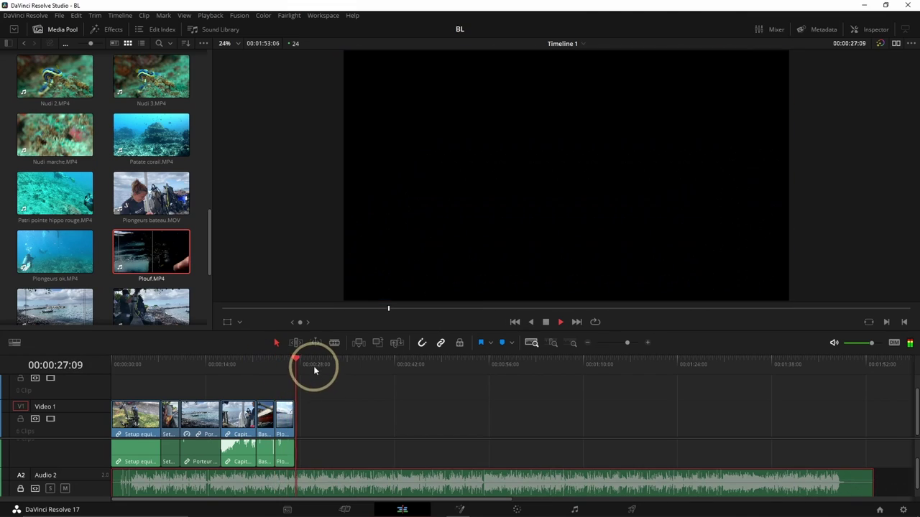
key(space)
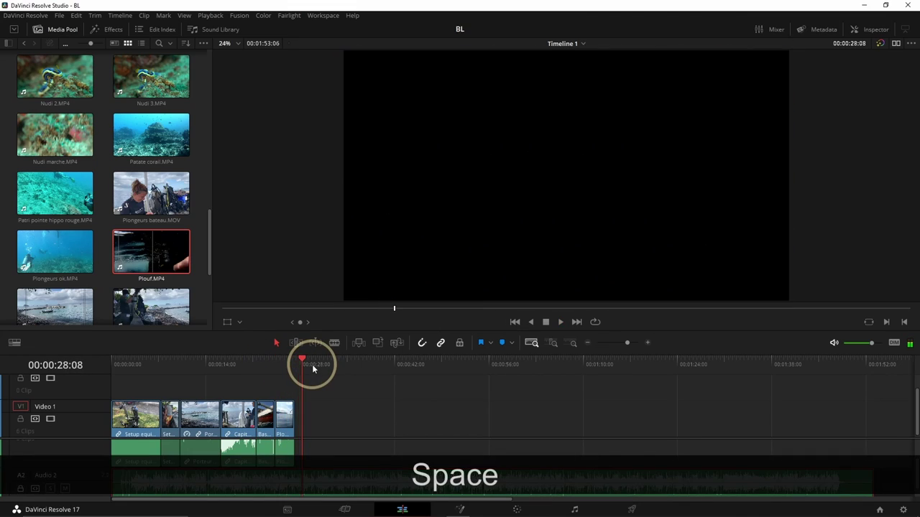
key(Up)
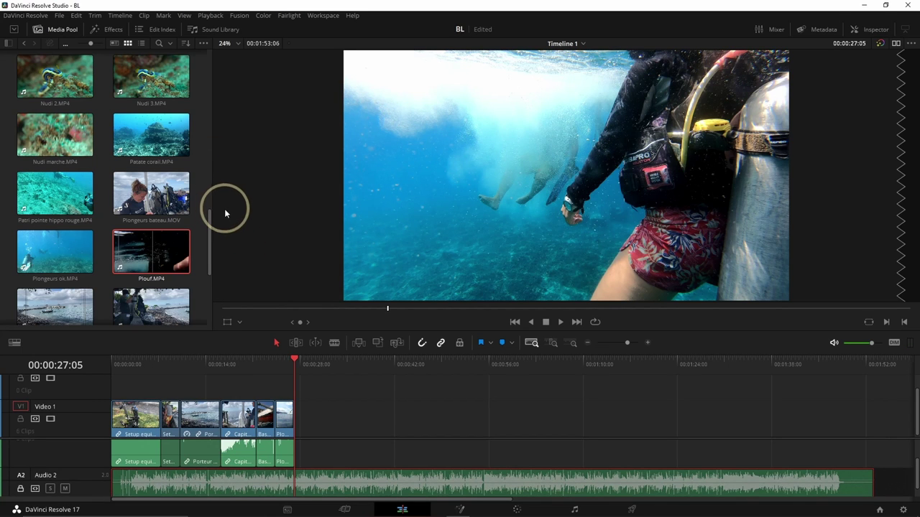
Mark in and out points in Plongeurs ok.MP4 and insert the marked section at 00:00:27:05 after Plouf.MP4
scroll(136, 247, down, 3)
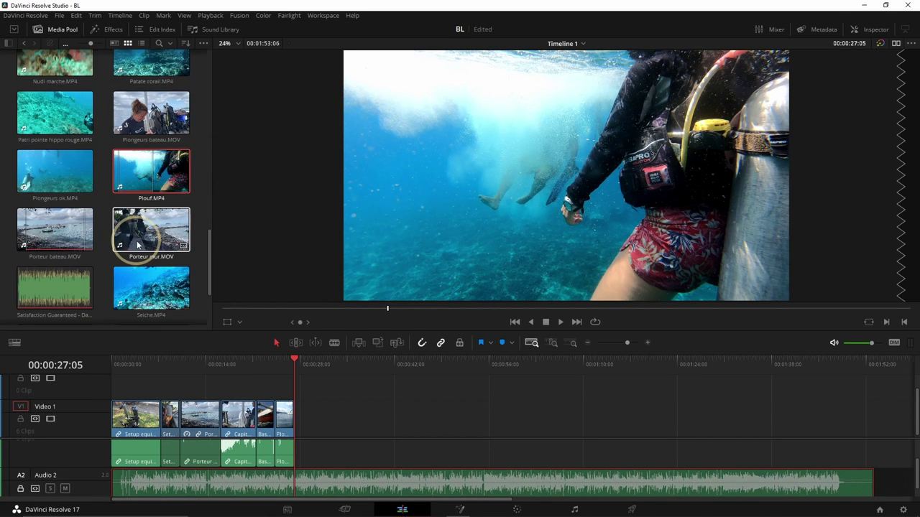
scroll(93, 250, up, 3)
double_click(50, 258)
drag(395, 307, 874, 310)
key(i)
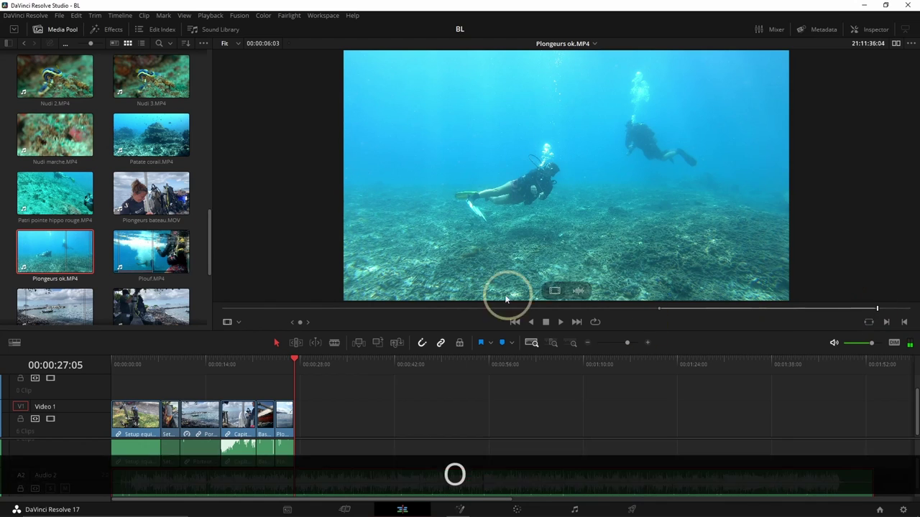
click(357, 342)
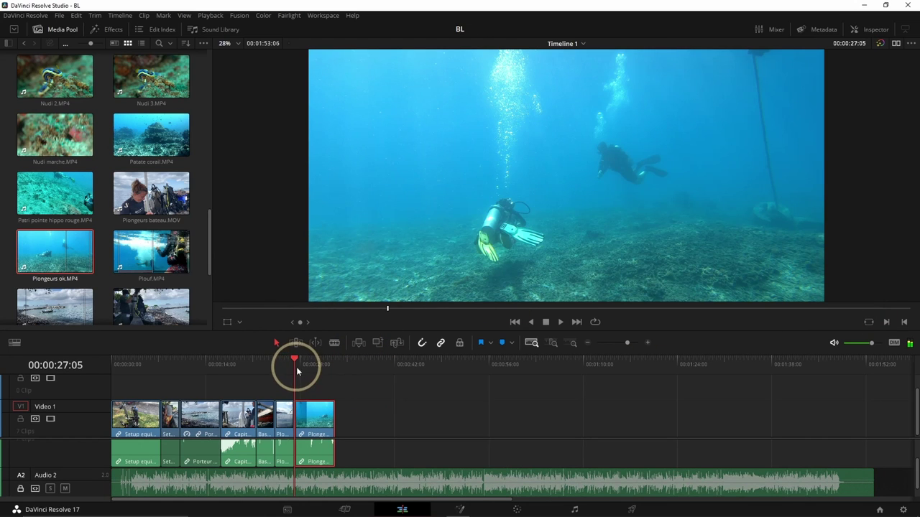
Trim the start of the Plongeurs ok.MP4 clip to 00:00:28:12 and close the gap after Plouf.MP4
click(303, 367)
drag(302, 365, 303, 368)
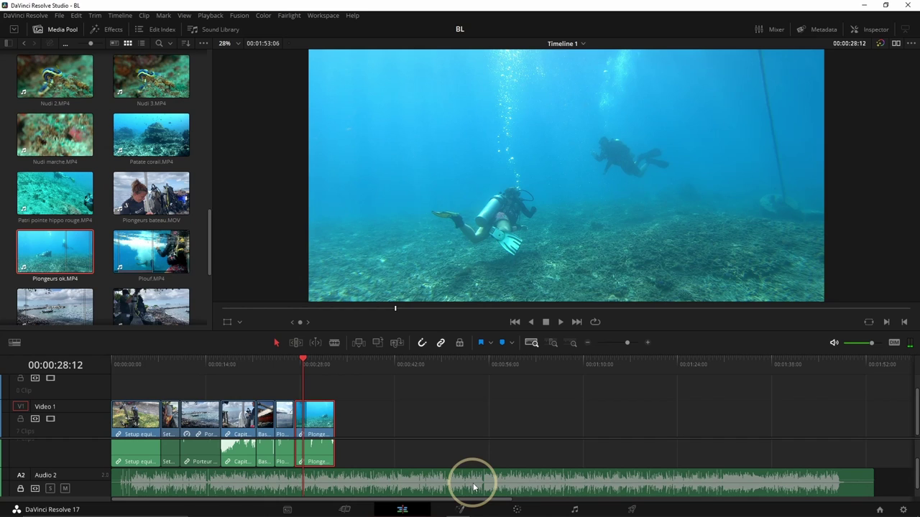
key(shift)
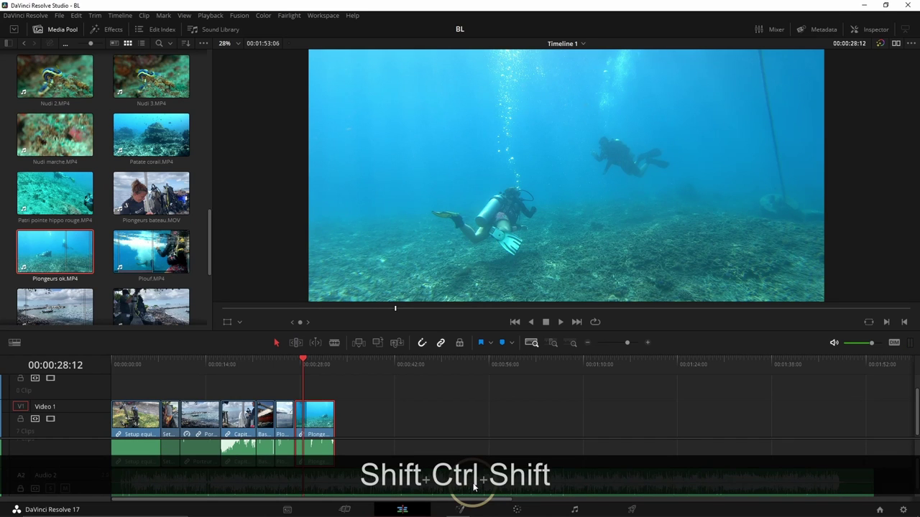
key(ctrl+shift+bracketleft)
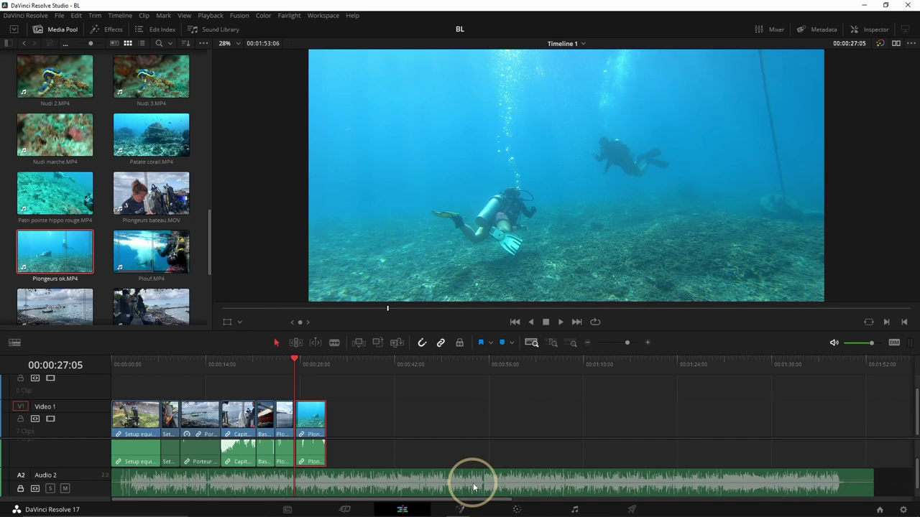
Split the Plongeurs ok.MP4 clip at 00:00:28:13, ripple delete its first part, and undo that deletion
click(323, 432)
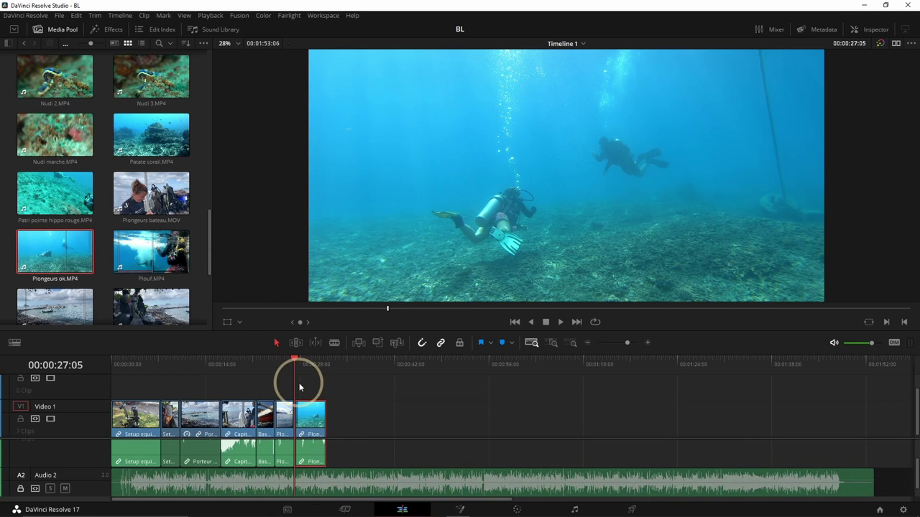
drag(302, 367, 294, 363)
click(290, 415)
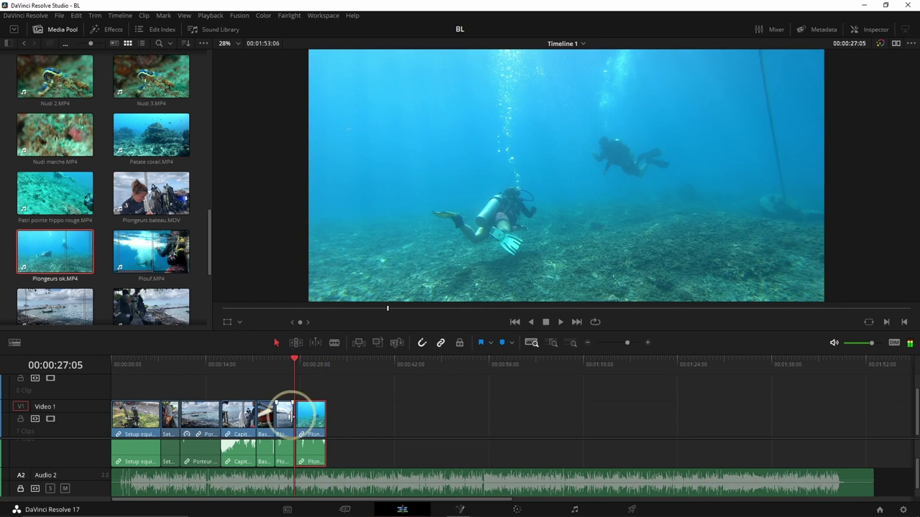
click(302, 373)
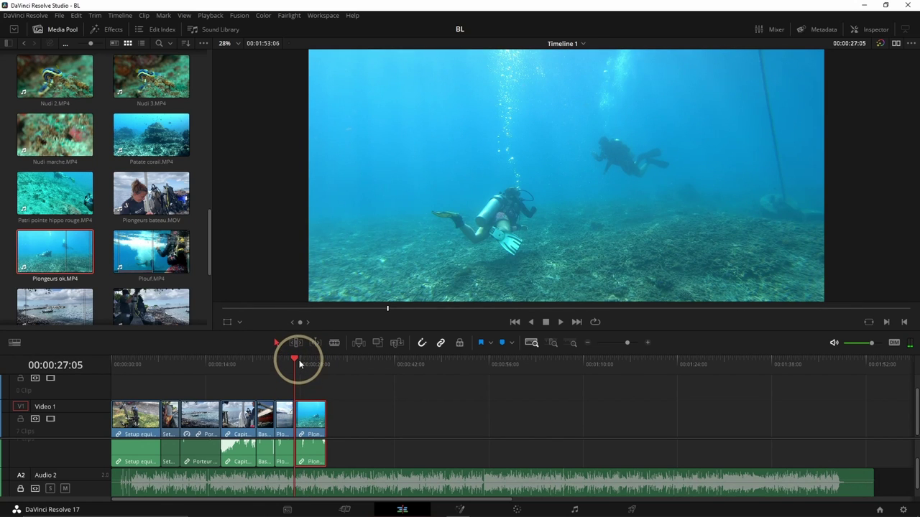
drag(300, 364, 305, 365)
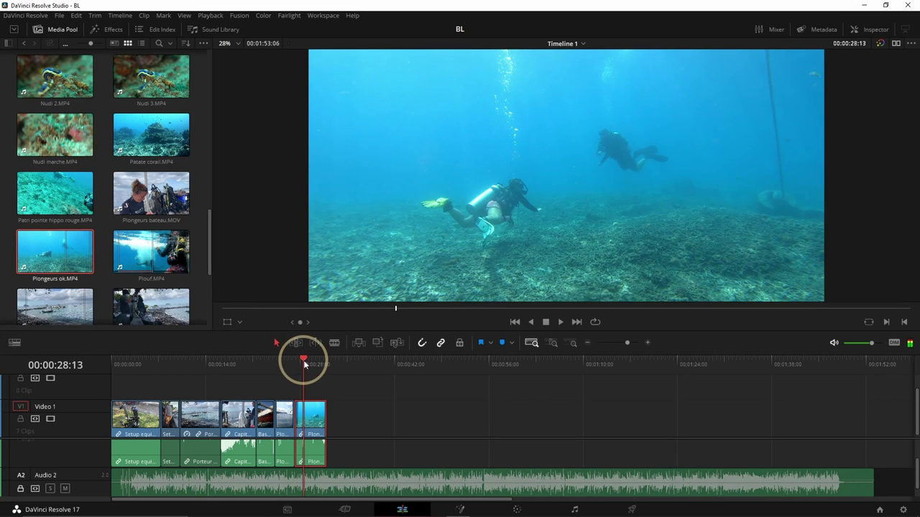
click(333, 345)
click(304, 422)
click(305, 461)
click(365, 453)
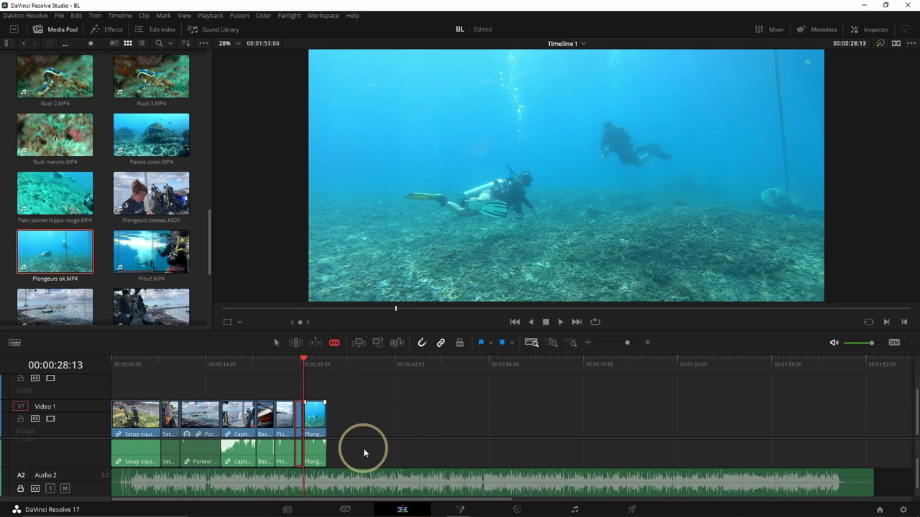
key(Delete)
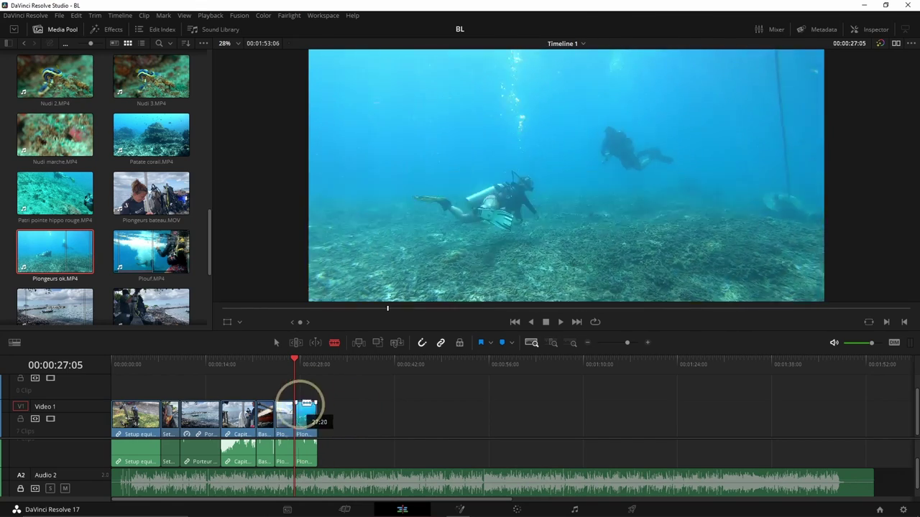
key(ctrl+z)
key(ctrl+z)
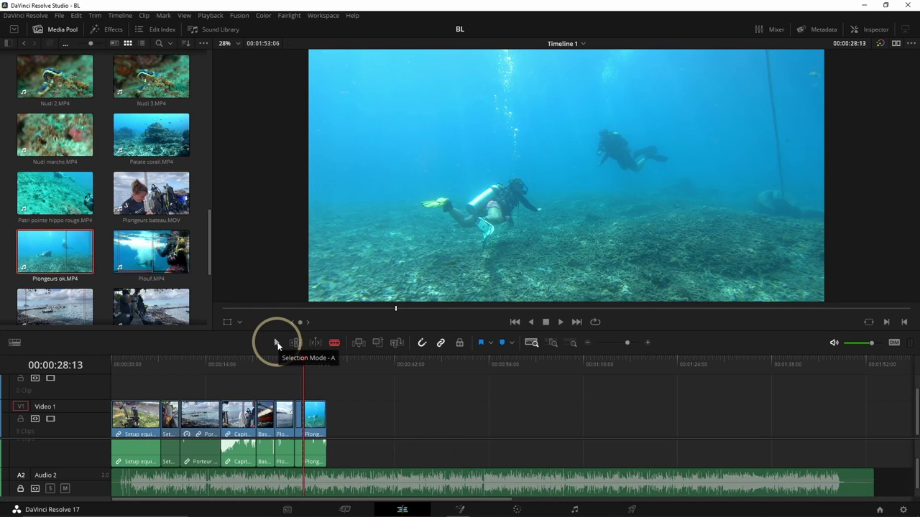
Delete the first part of the split Plongeurs ok.MP4 clip without closing the gap, and undo both the deletion and the split
key(a)
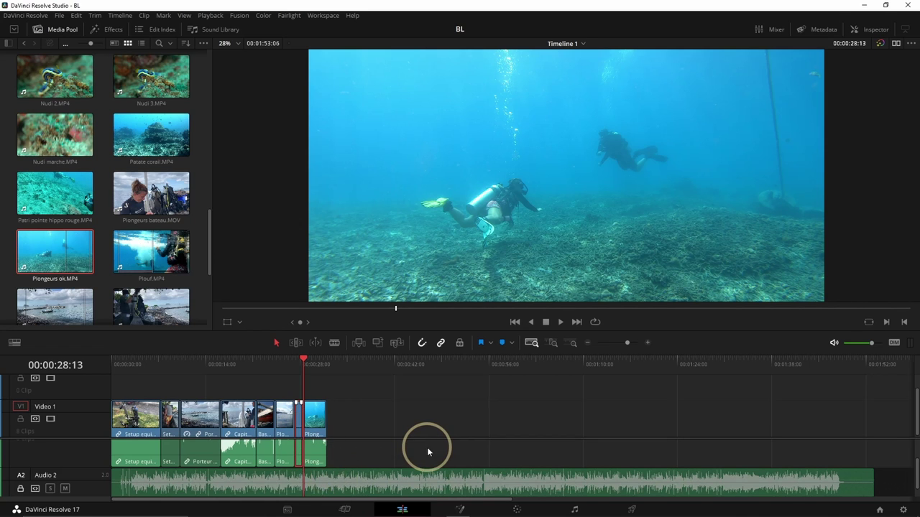
key(BackSpace)
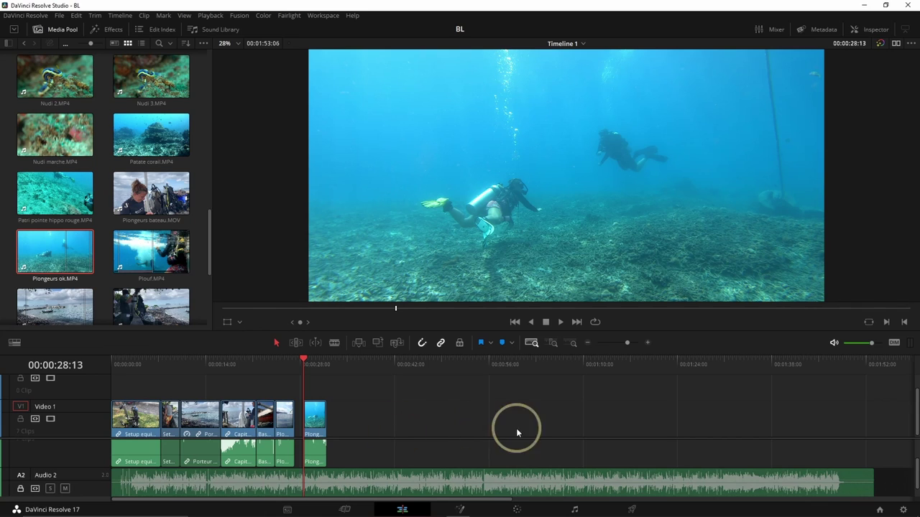
key(ctrl+z)
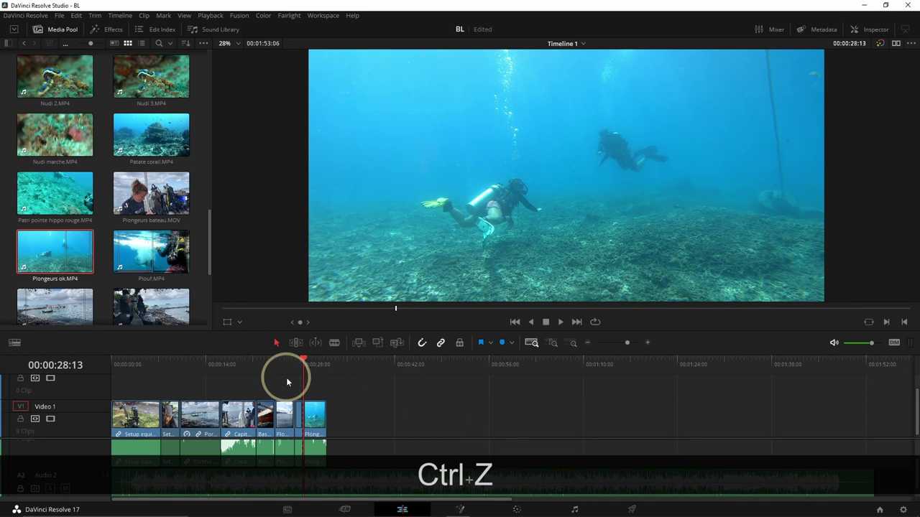
key(ctrl+z)
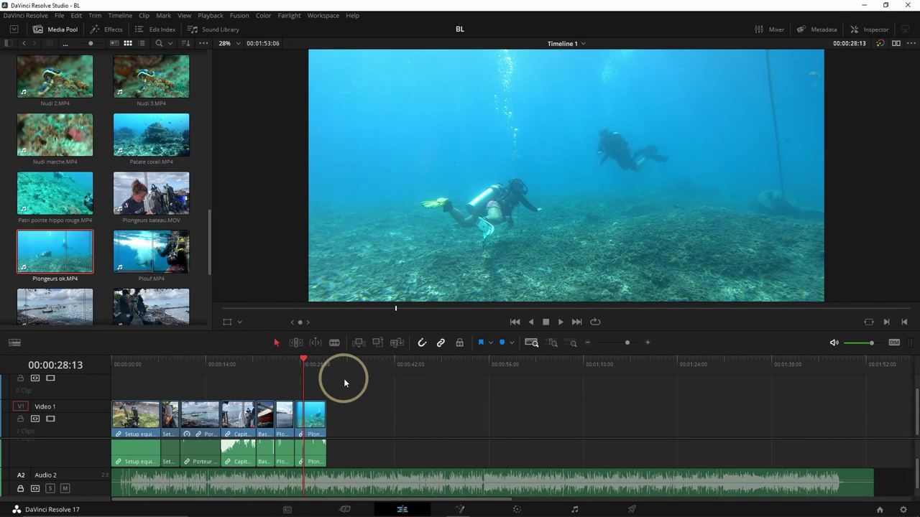
Place the playhead at 00:00:32:00 after the last clip and open Patri pointe hippo rouge.MP4 from the media pool for previewing
drag(304, 364, 327, 364)
click(315, 394)
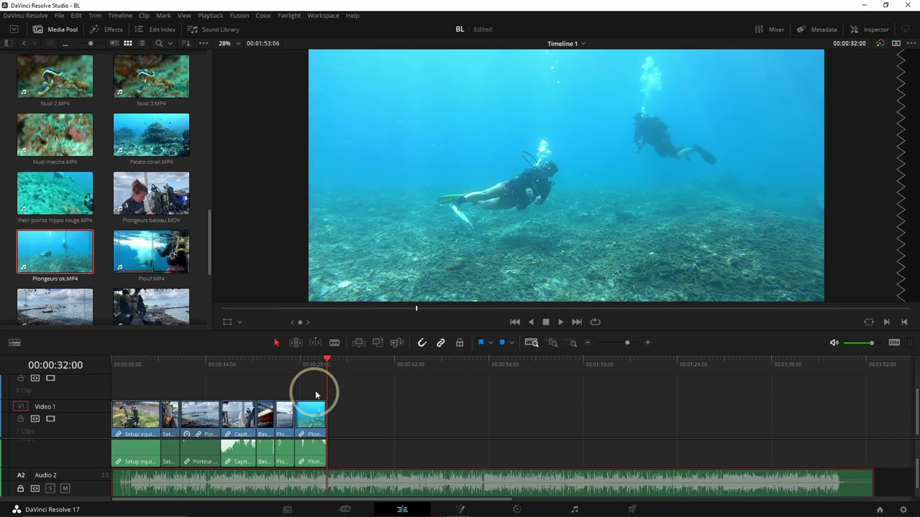
scroll(151, 248, up, 5)
click(151, 251)
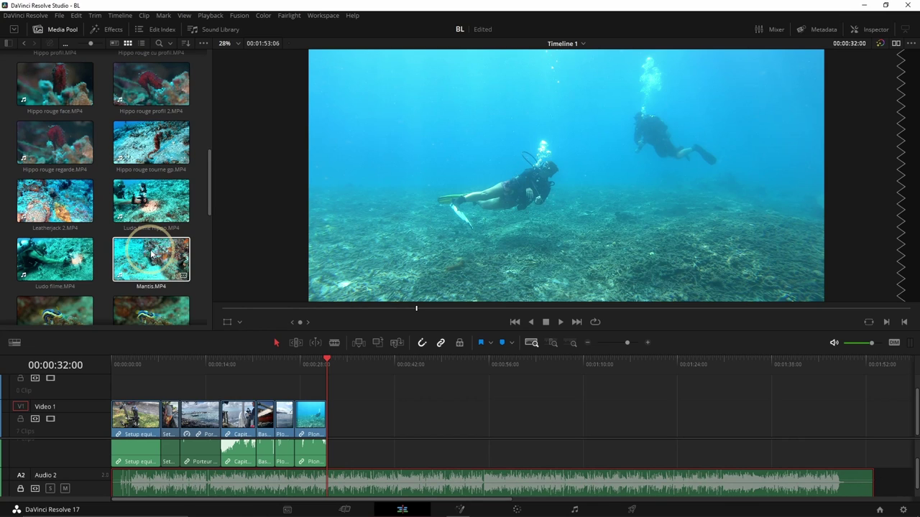
scroll(144, 248, down, 5)
double_click(55, 192)
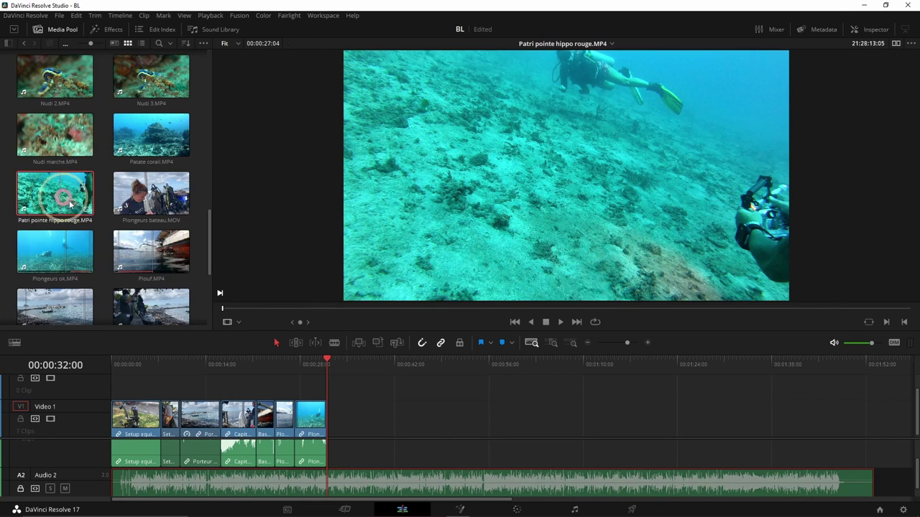
Preview Patri pointe hippo rouge.MP4, mark its out point, and place the marked section at 00:00:32:00 after Plongeurs ok.MP4
mouse_move(284, 308)
mouse_down()
mouse_move(470, 310)
mouse_move(287, 295)
mouse_up()
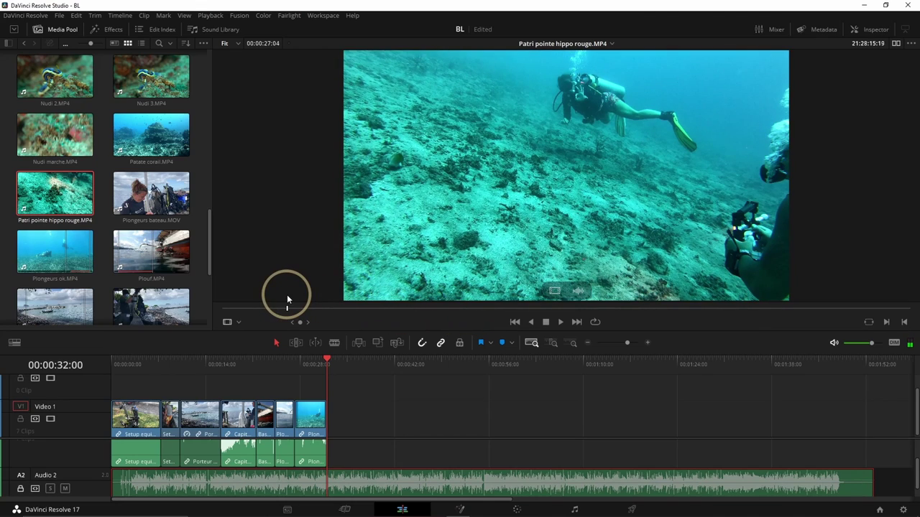
key(space)
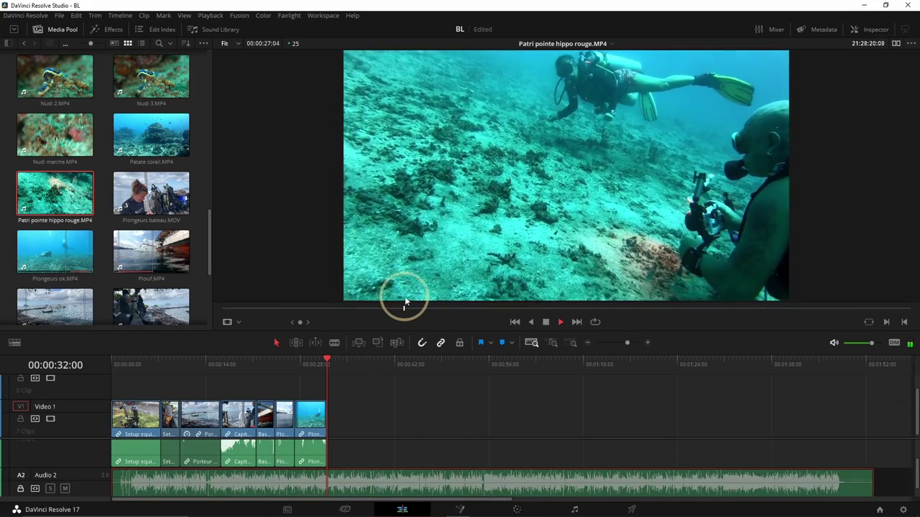
key(o)
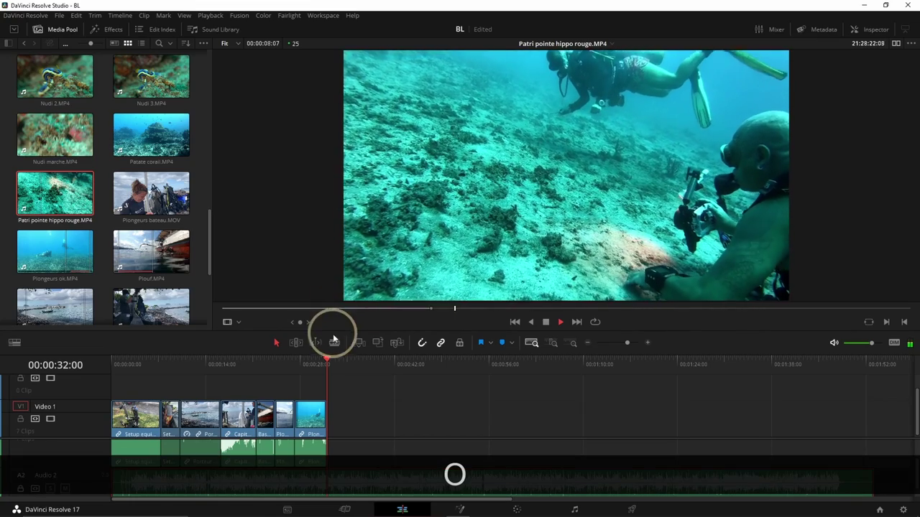
key(space)
drag(374, 288, 338, 402)
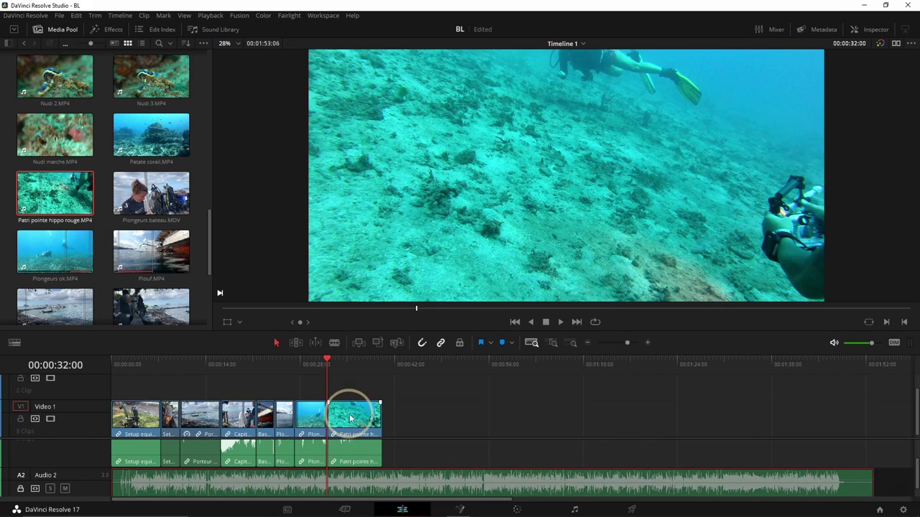
Split the Patri pointe hippo rouge.MP4 clip at 00:00:37:14 and delete the part after the cut
drag(331, 363, 366, 361)
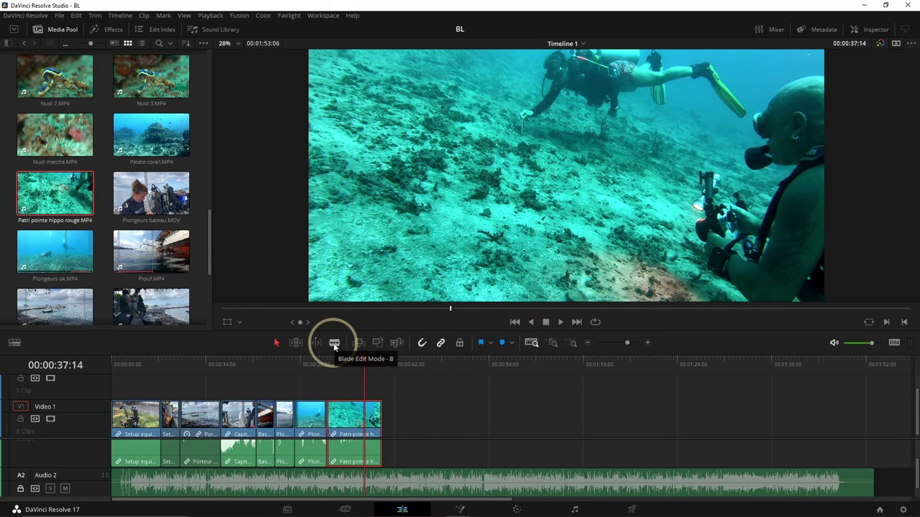
click(334, 345)
key(b)
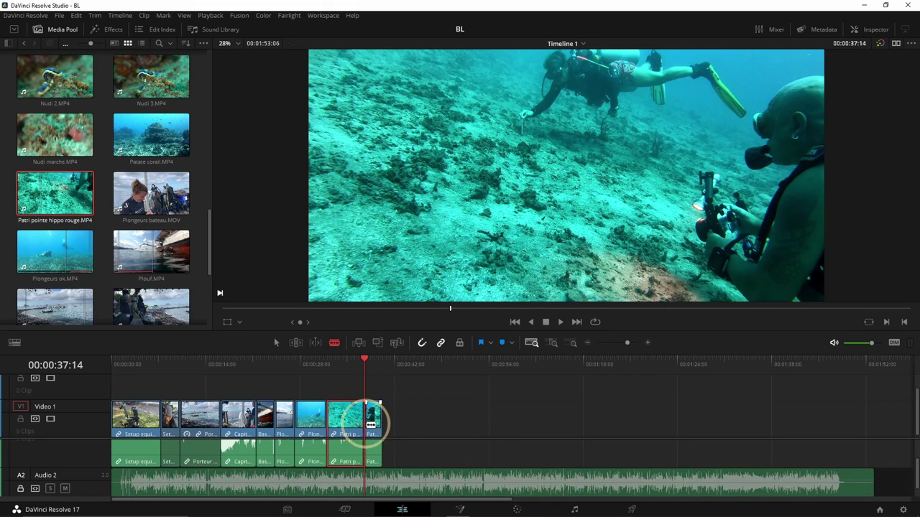
click(371, 418)
key(a)
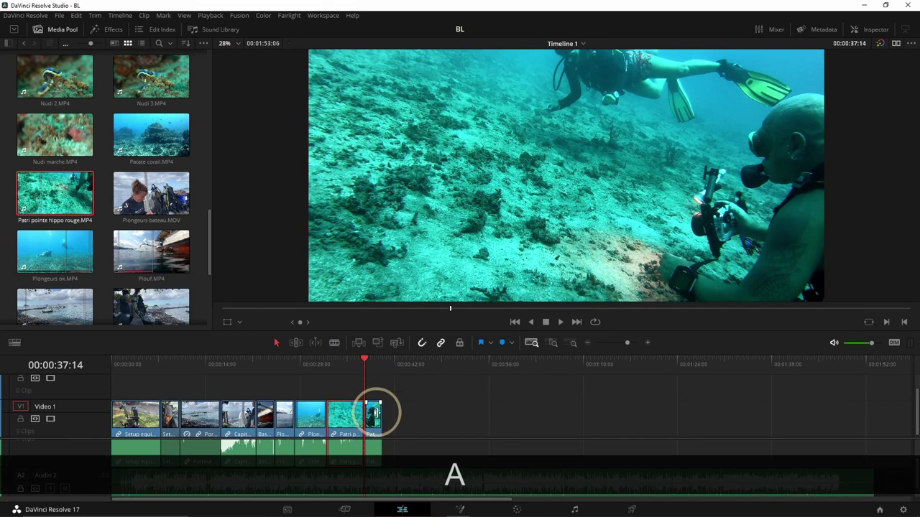
key(BackSpace)
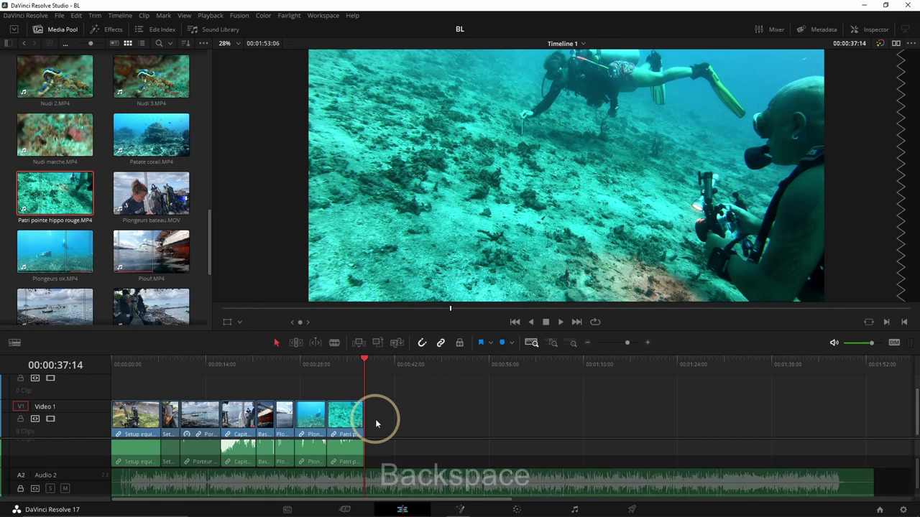
Browse the media pool for the next shot and open Ludo filme hippo.MP4 for previewing
scroll(158, 246, down, 3)
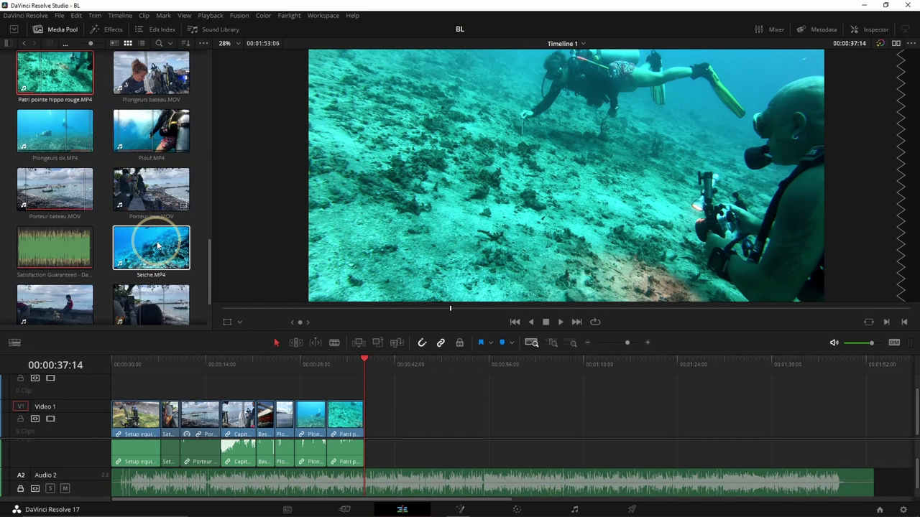
scroll(151, 244, down, 2)
scroll(148, 246, up, 4)
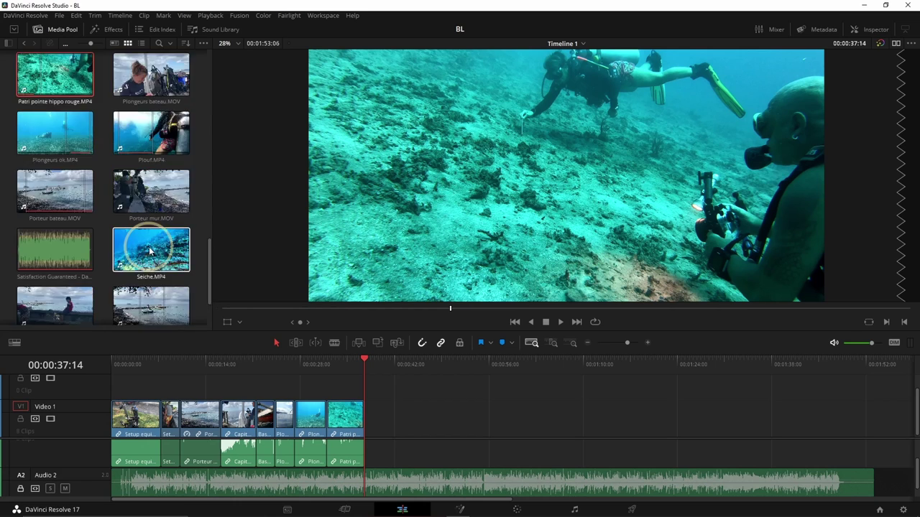
scroll(147, 248, up, 4)
scroll(147, 251, up, 1)
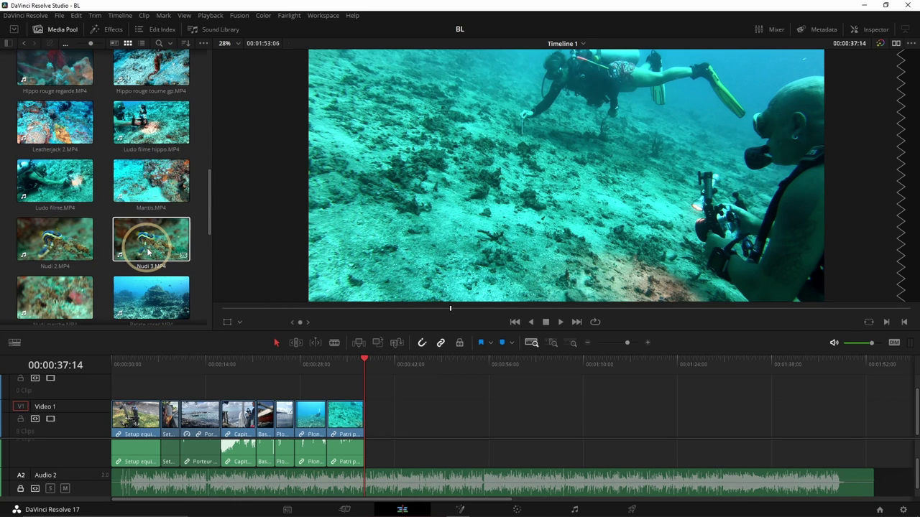
double_click(147, 119)
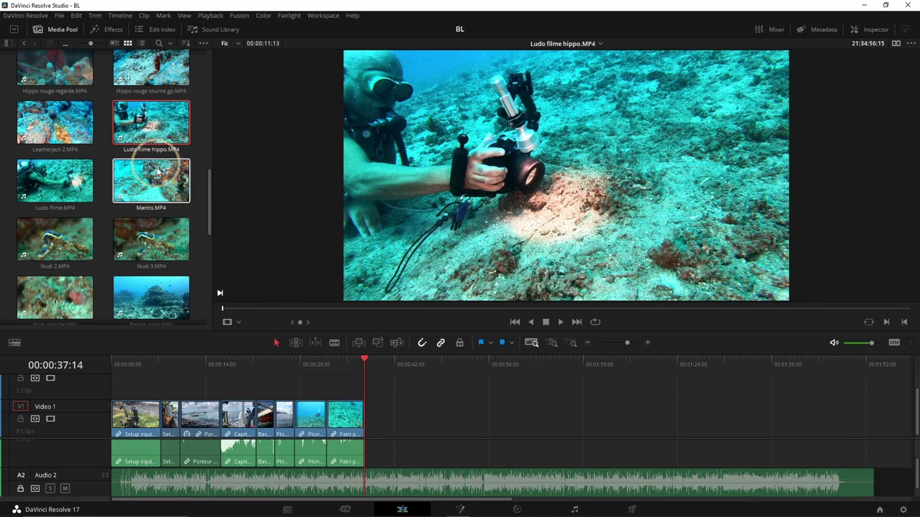
double_click(64, 180)
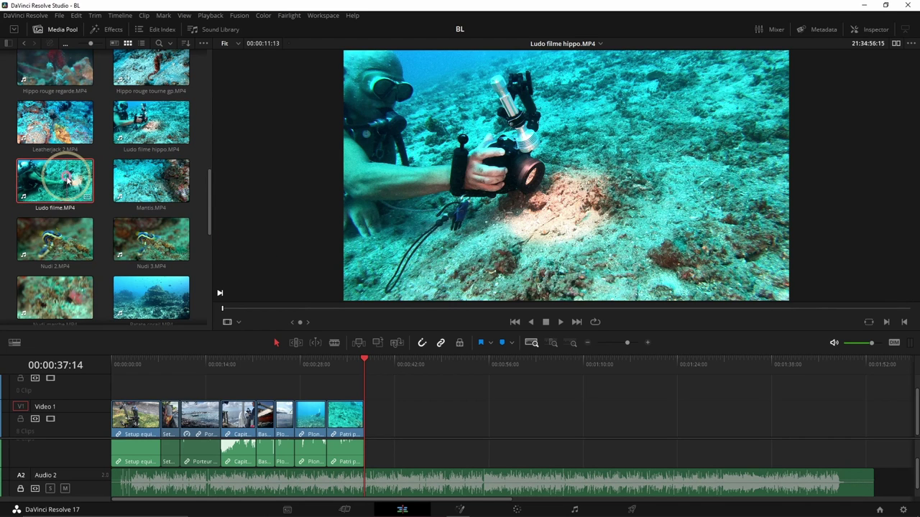
double_click(146, 126)
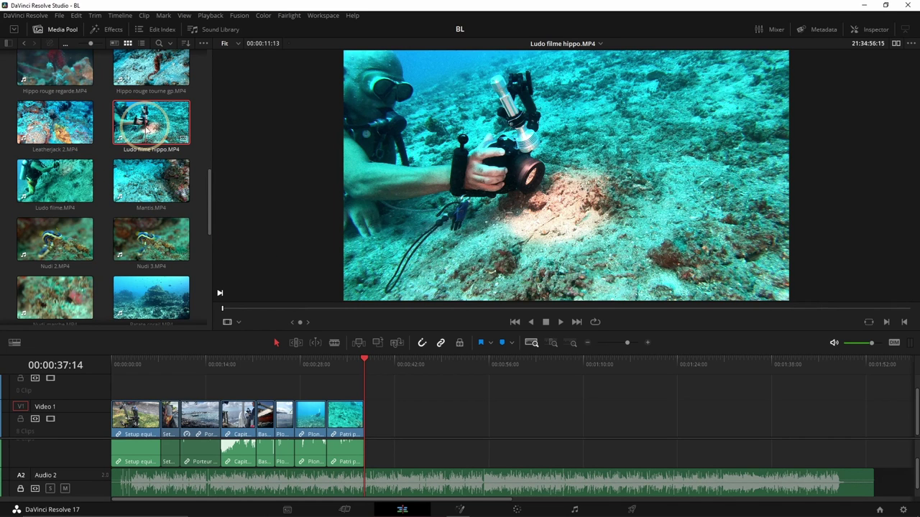
Mark in and out points in Ludo filme hippo.MP4 and insert the section at 00:00:37:14 after Patri pointe hippo rouge.MP4
key(space)
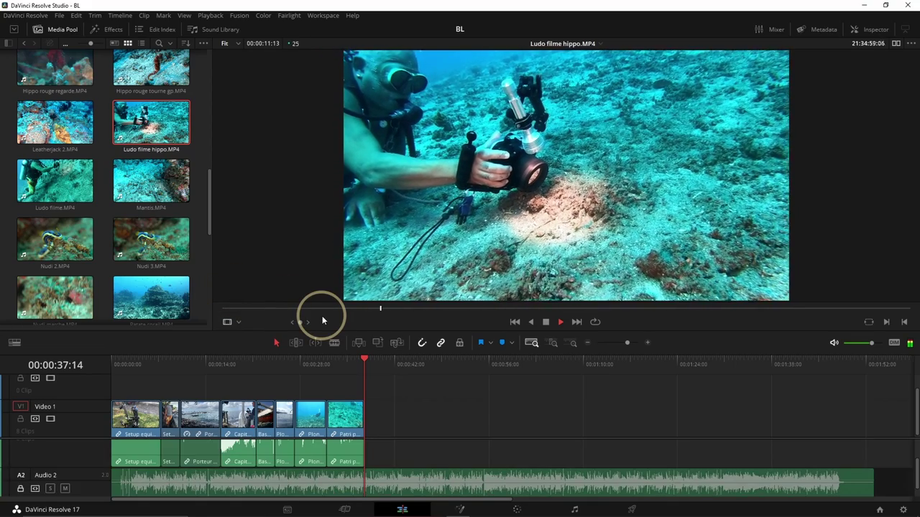
key(i)
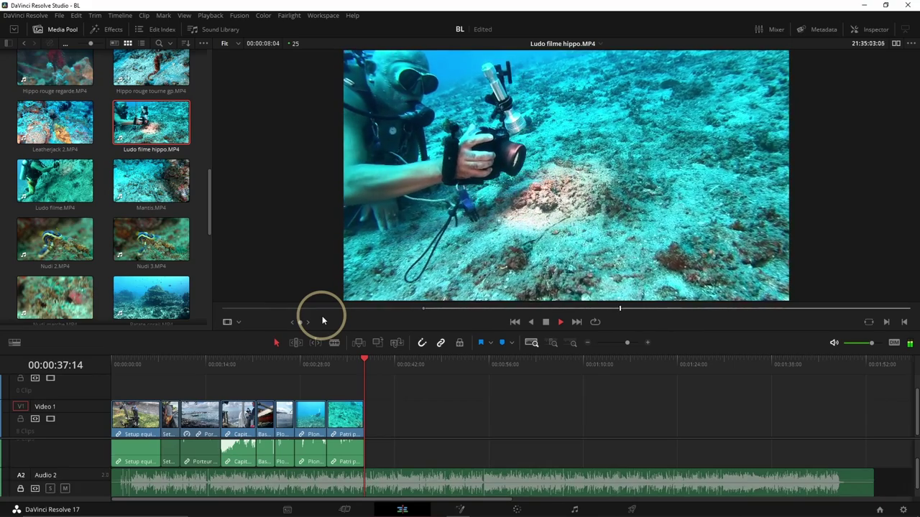
key(space)
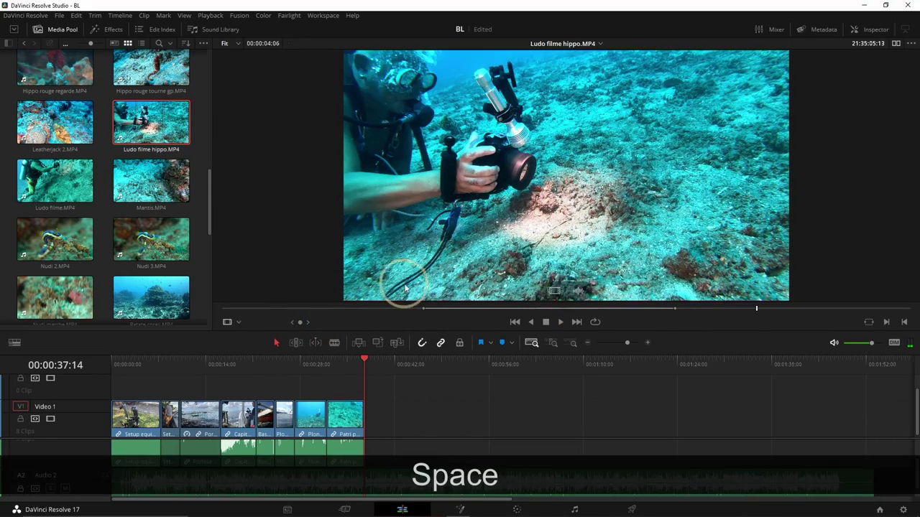
click(358, 343)
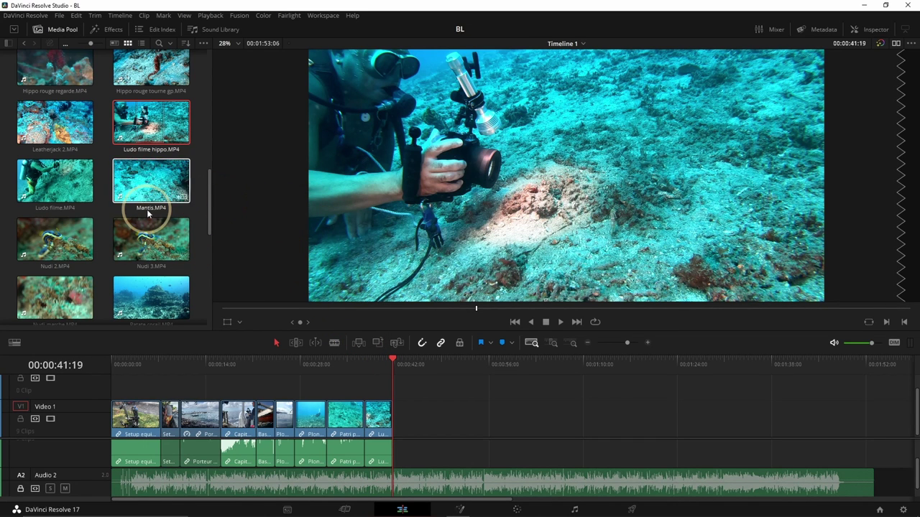
Preview Hippo profil.MP4, mark in and out points around the seahorse shot, and insert the section at 00:00:41:19 after Ludo filme hippo.MP4
scroll(65, 202, up, 3)
click(50, 160)
double_click(51, 160)
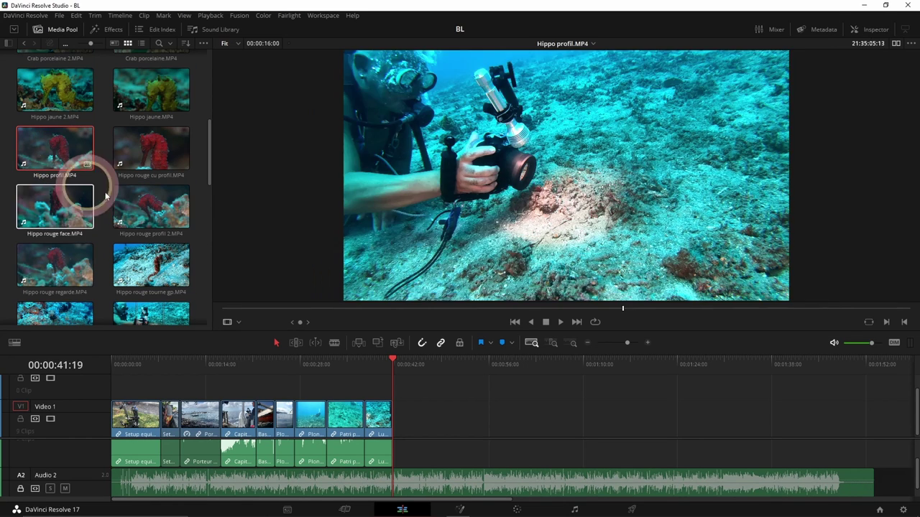
key(space)
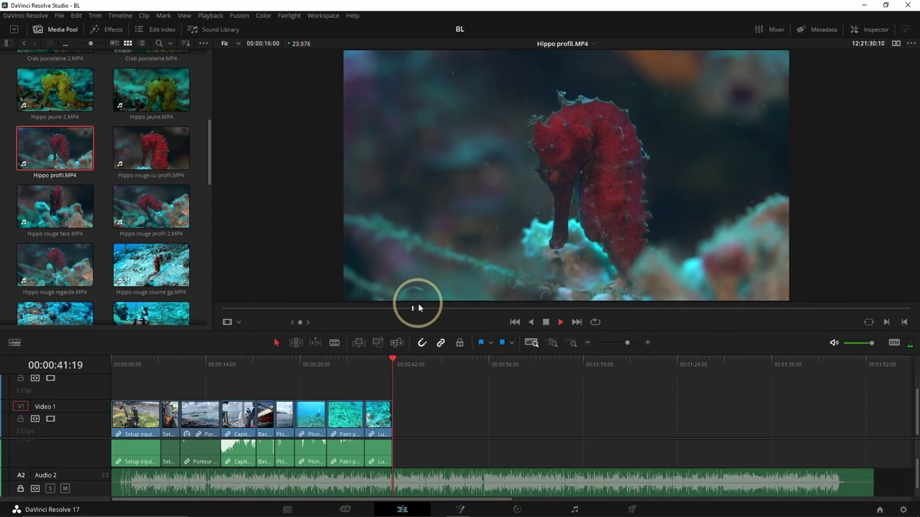
key(i)
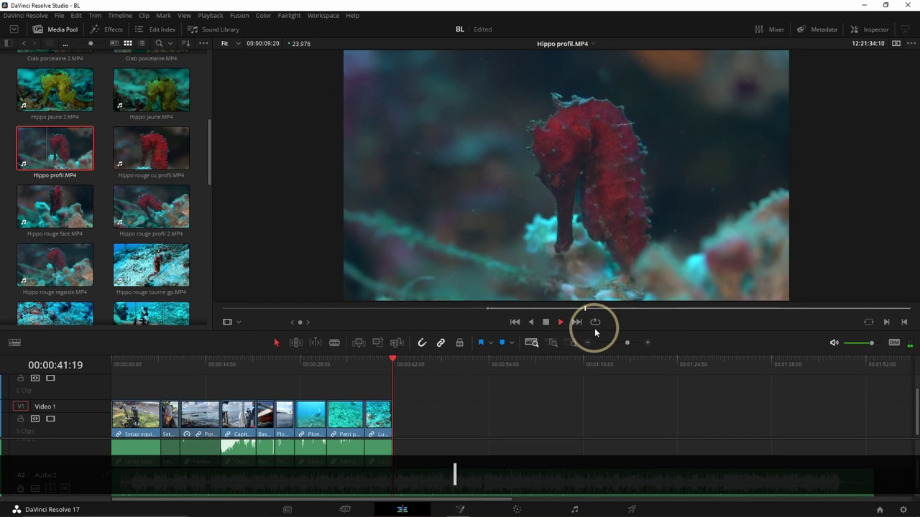
key(o)
click(358, 342)
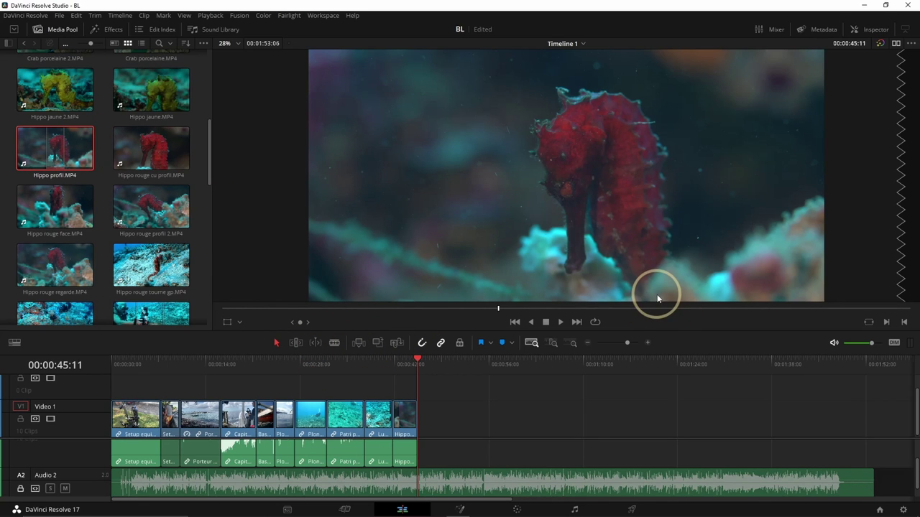
Play back the timeline from before Patri pointe hippo rouge.MP4 to the end of Hippo profil.MP4 at 00:00:45:11
scroll(214, 238, down, 2)
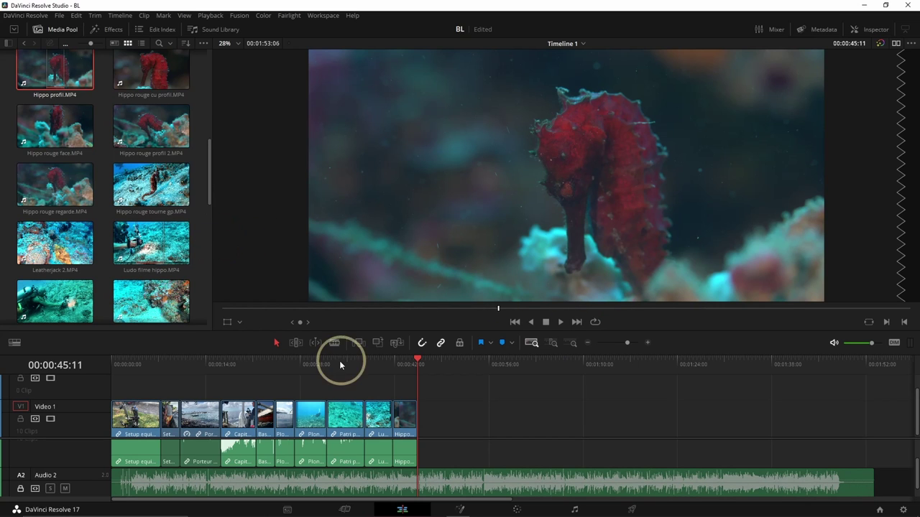
click(326, 362)
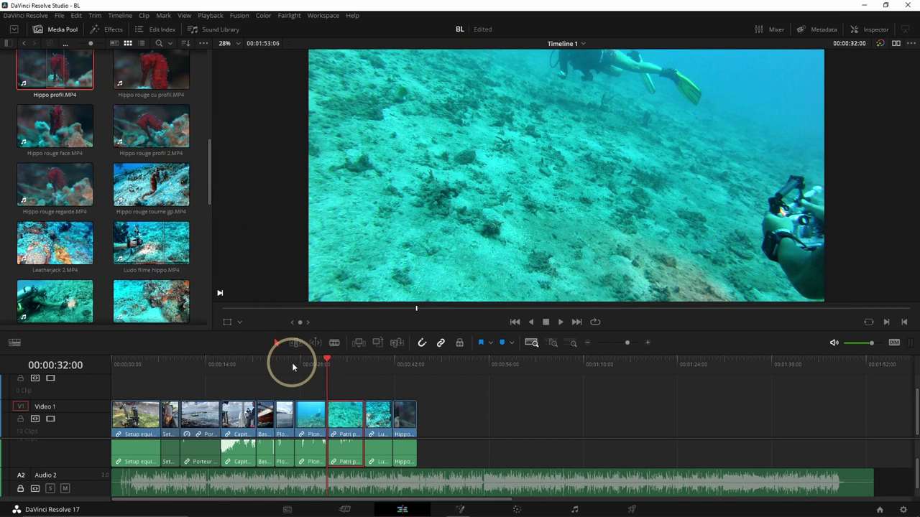
click(293, 363)
key(space)
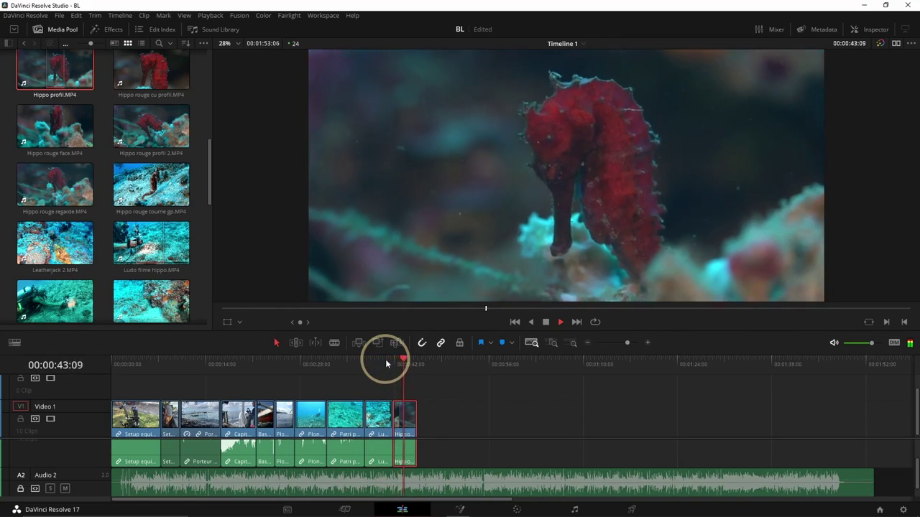
key(Up)
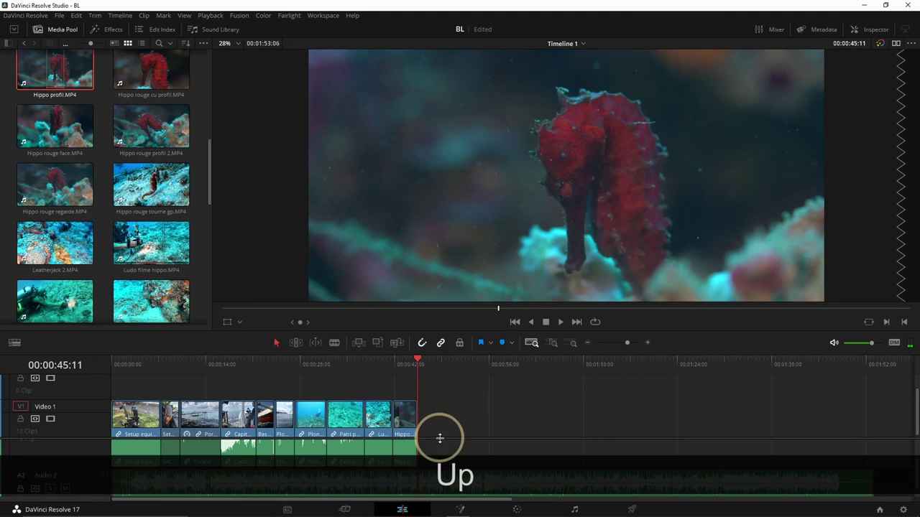
Open Patate corail.MP4, mark in and out points, and place the marked section at 00:00:45:11 after Hippo profil.MP4
scroll(176, 230, down, 4)
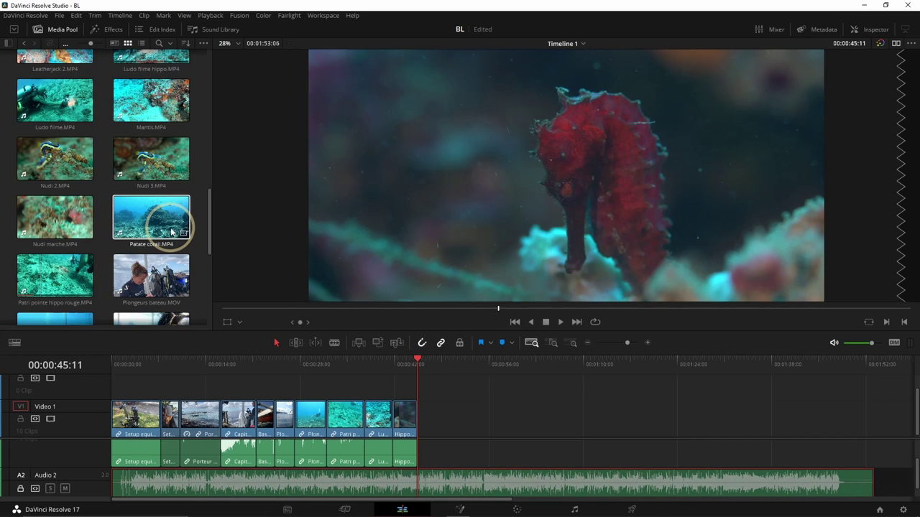
drag(147, 220, 472, 273)
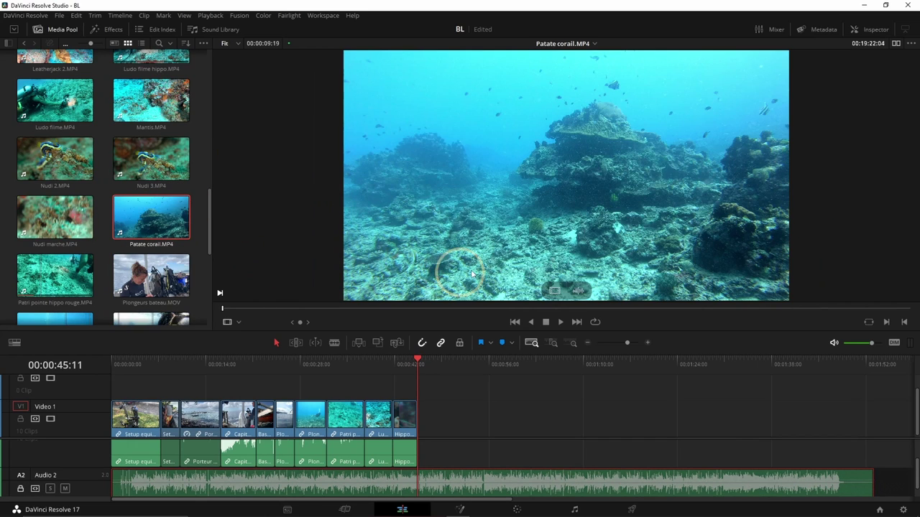
drag(338, 314, 557, 309)
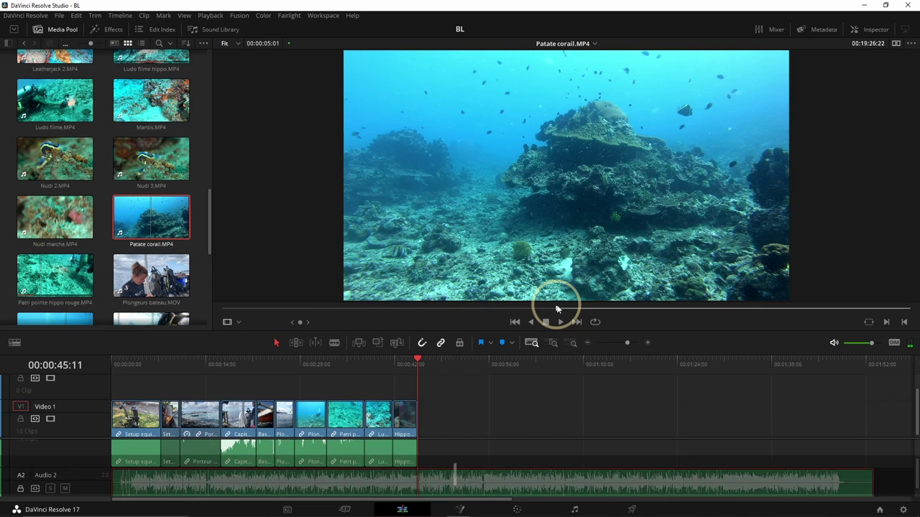
key(space)
key(o)
drag(148, 216, 423, 422)
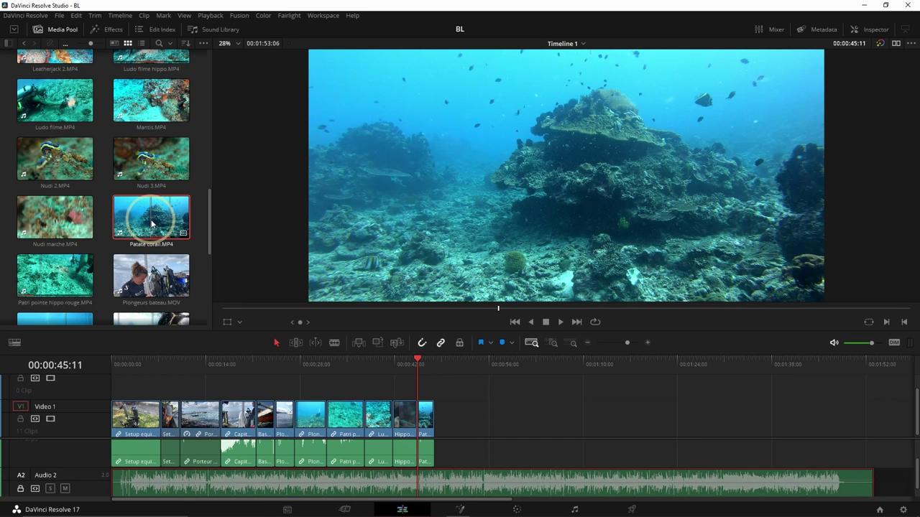
Open Anemone clown.MP4, mark in and out points, and place the marked section on Video 1 right after Patate corail.MP4
scroll(148, 240, down, 3)
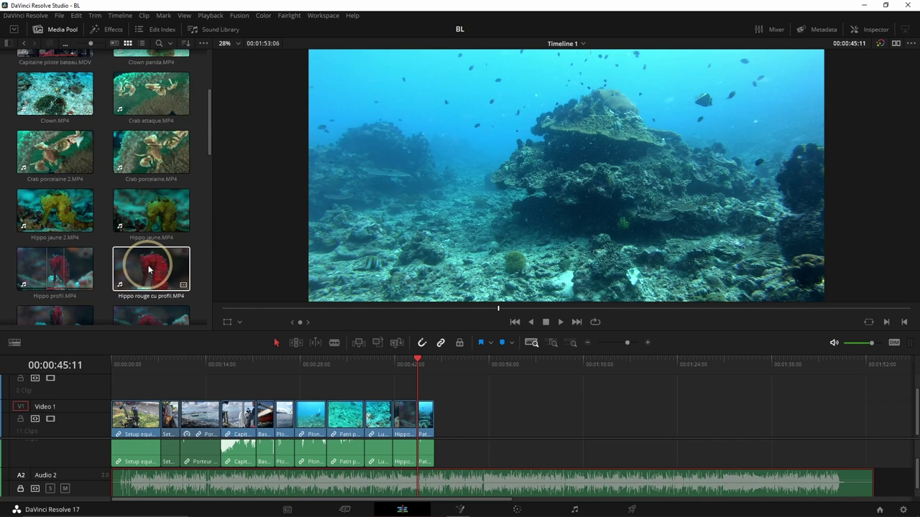
scroll(108, 144, up, 3)
click(133, 82)
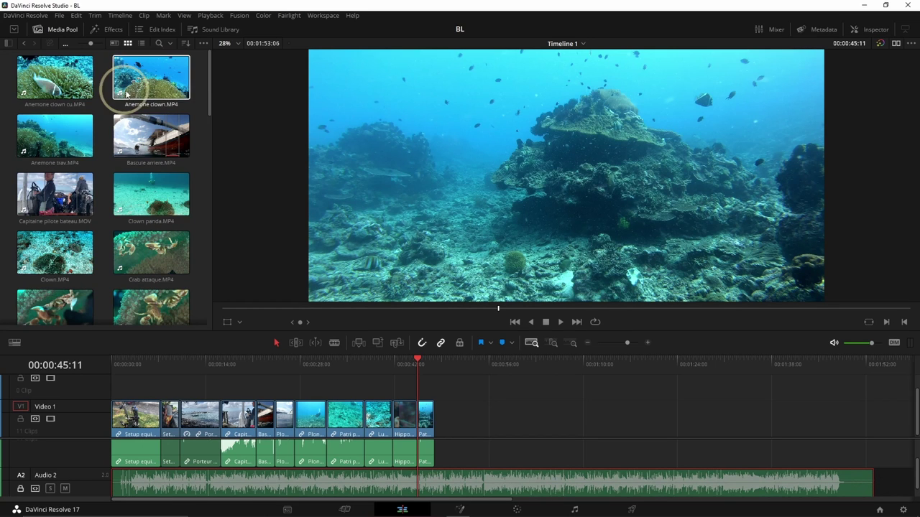
click(397, 222)
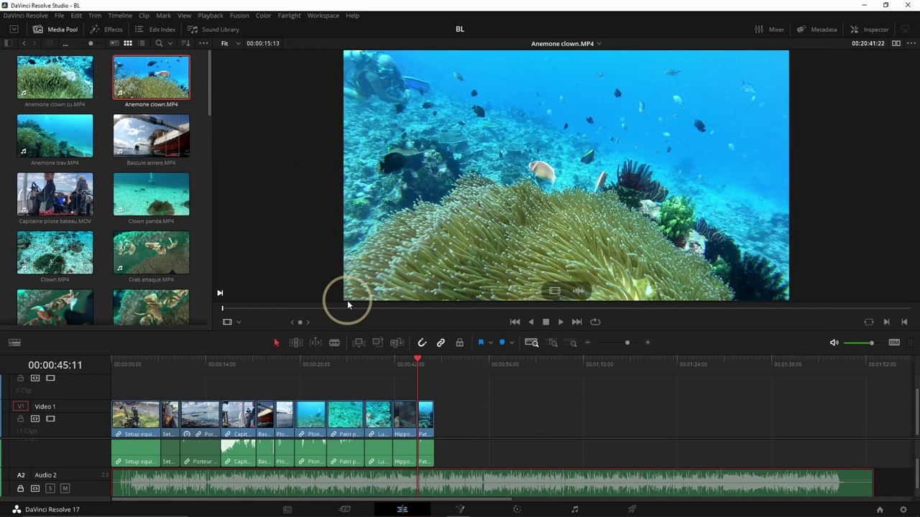
drag(333, 308, 432, 311)
key(i)
key(space)
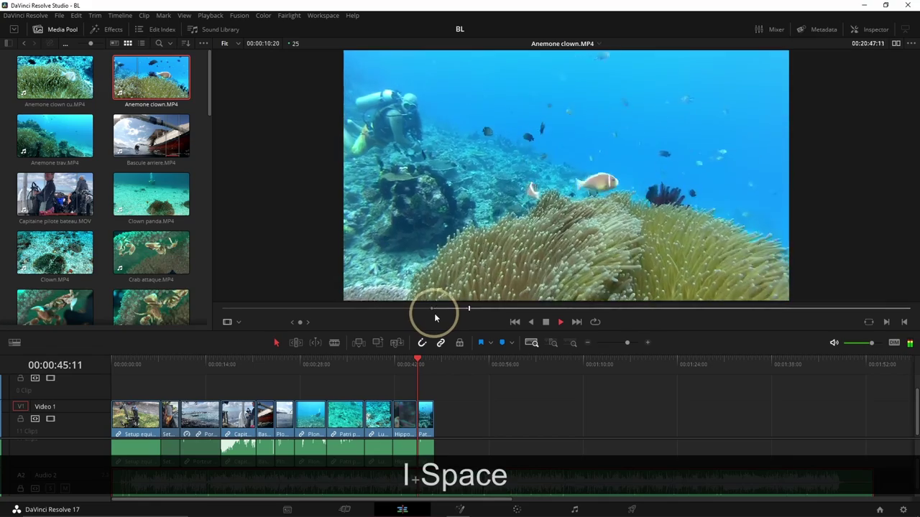
key(o)
drag(148, 81, 441, 430)
Preview Anemone clown cu.MP4, mark in and out points, and place the marked section on Video 1 after Anemone clown.MP4
double_click(52, 77)
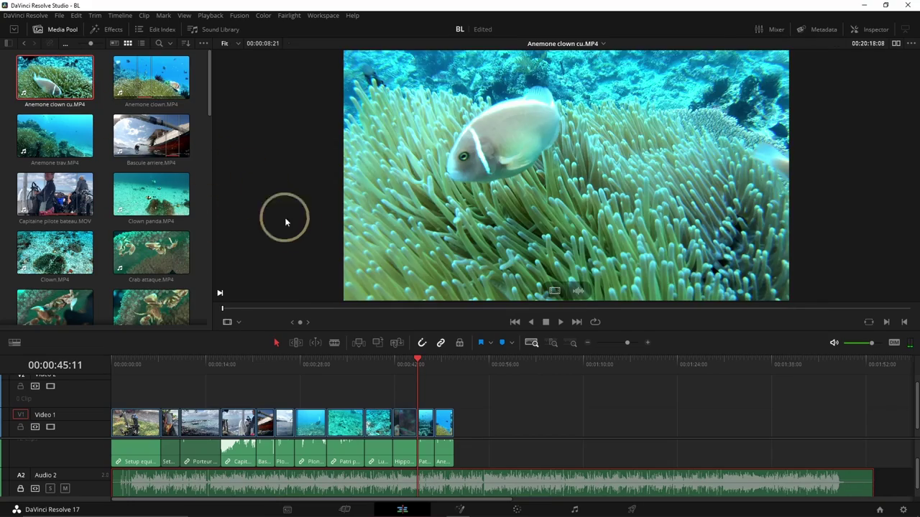
key(space)
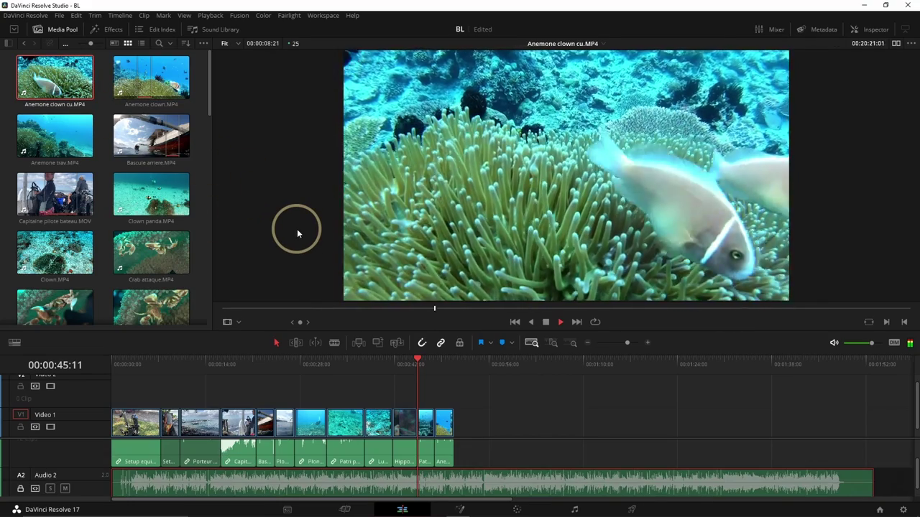
key(space)
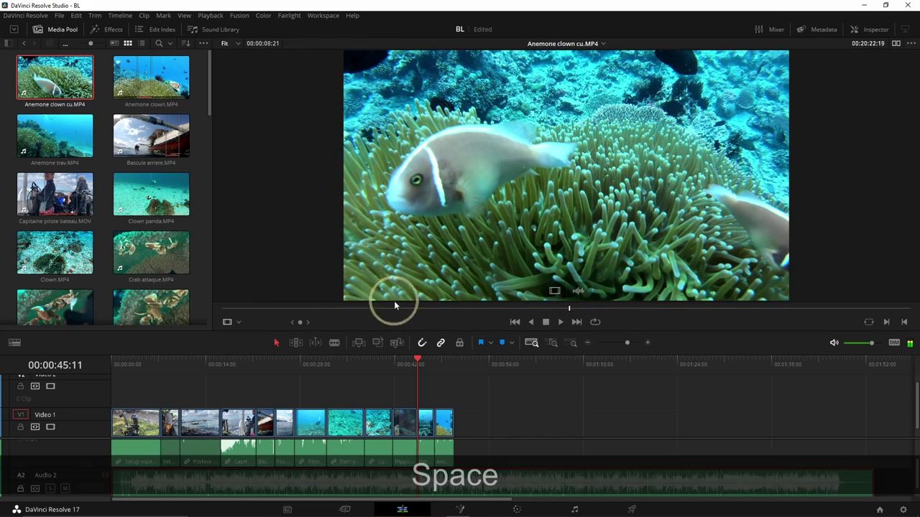
drag(442, 312, 391, 318)
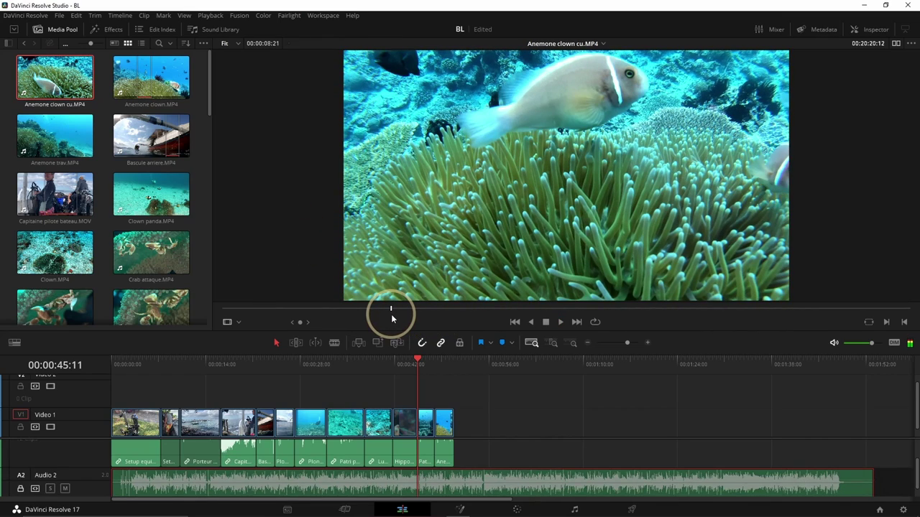
key(space)
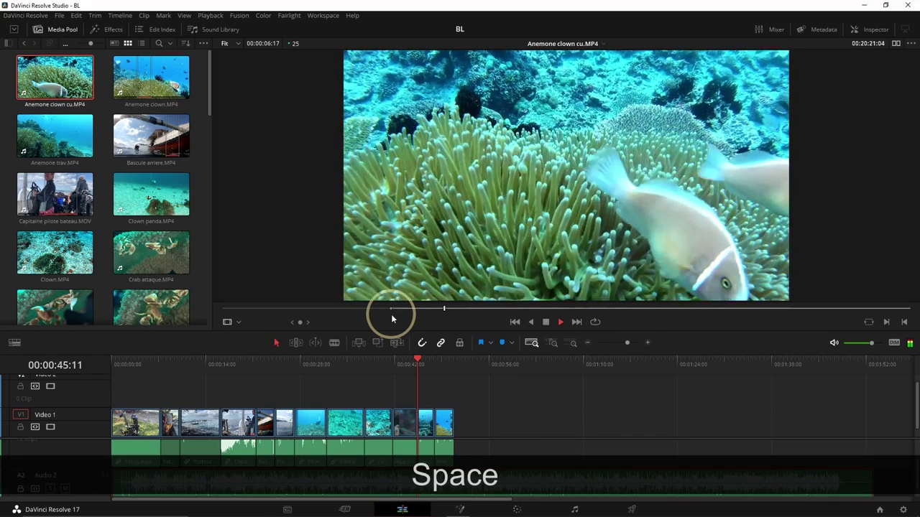
key(o)
key(space)
drag(366, 288, 461, 437)
Find Plongeurs bateau.MOV in the media pool, add a short section after Anemone clown cu.MP4, and return the playhead to 00:00:00:00
scroll(151, 248, down, 8)
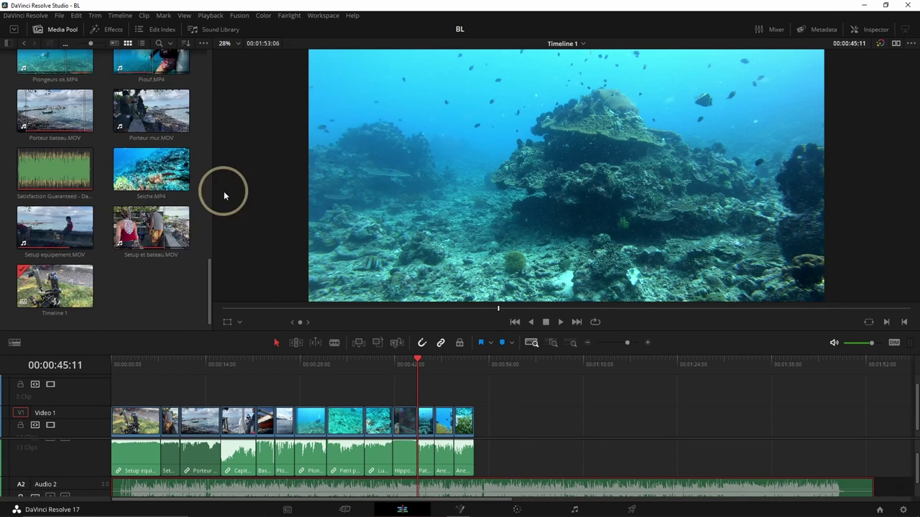
scroll(130, 251, up, 8)
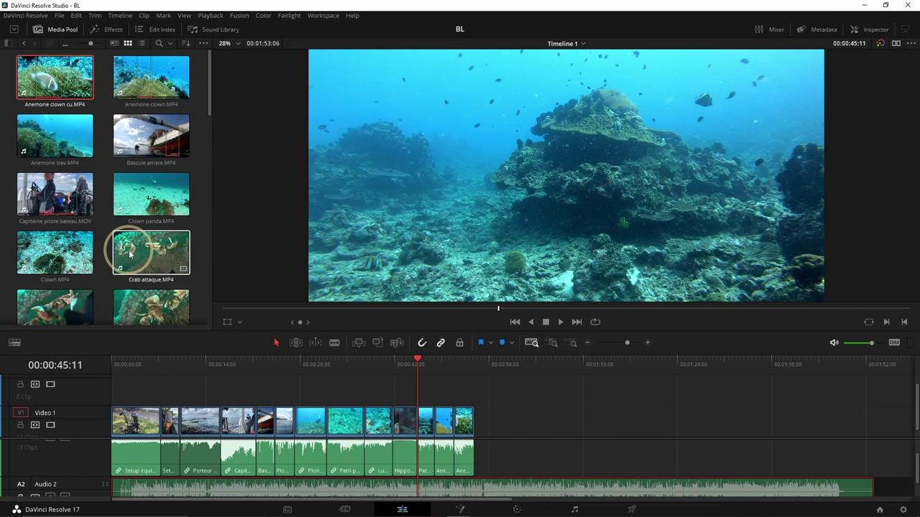
scroll(130, 253, down, 5)
double_click(127, 195)
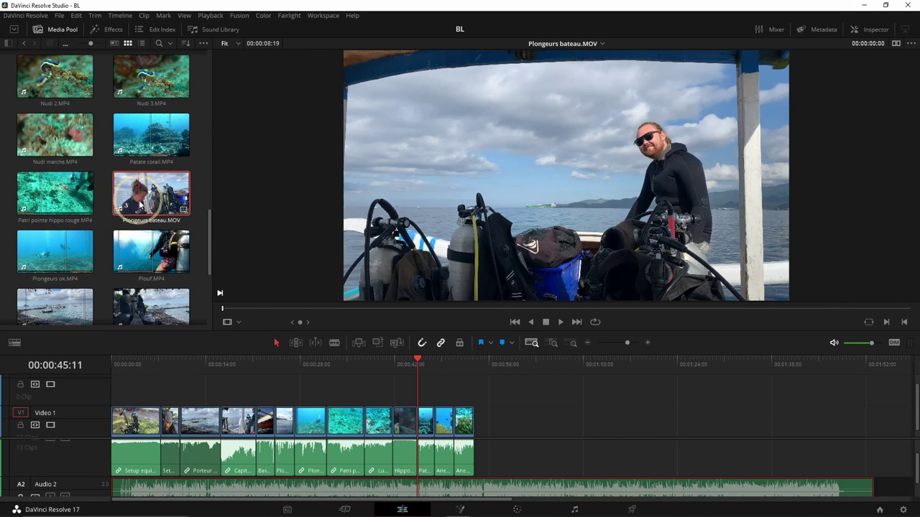
drag(460, 308, 493, 449)
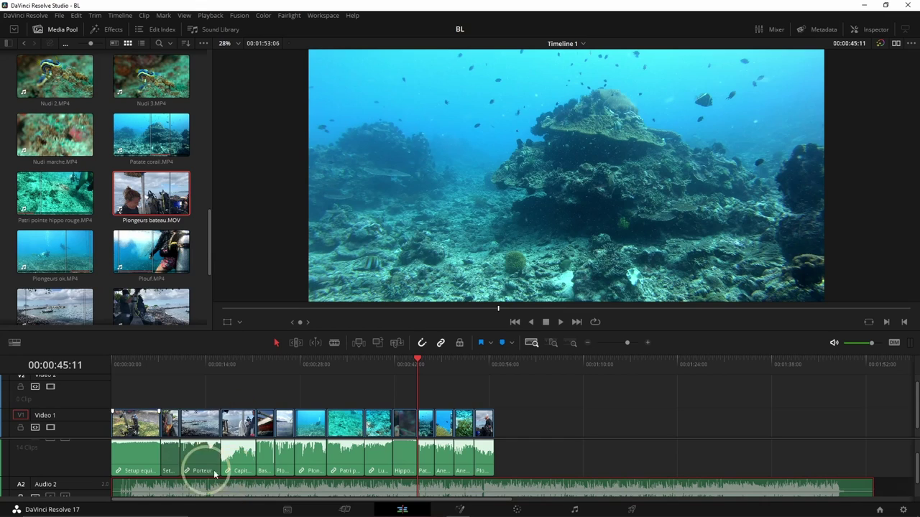
drag(412, 365, 111, 381)
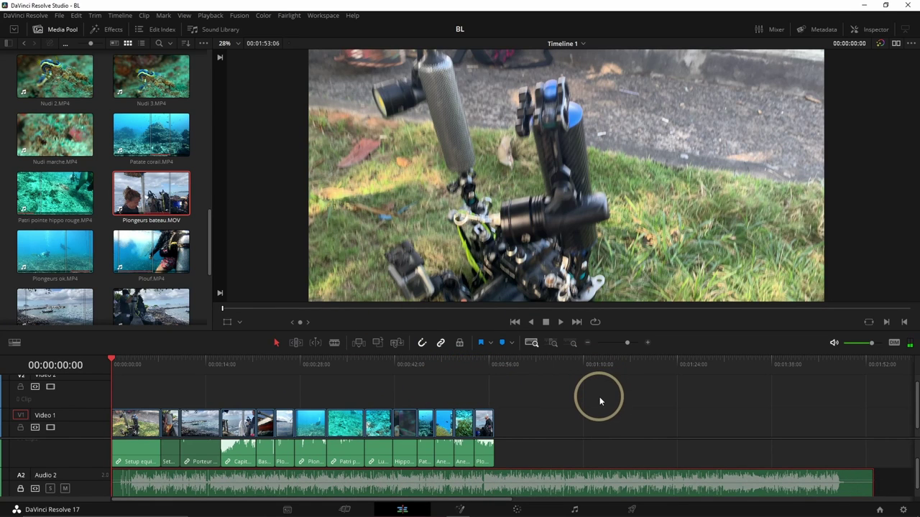
scroll(50, 229, up, 10)
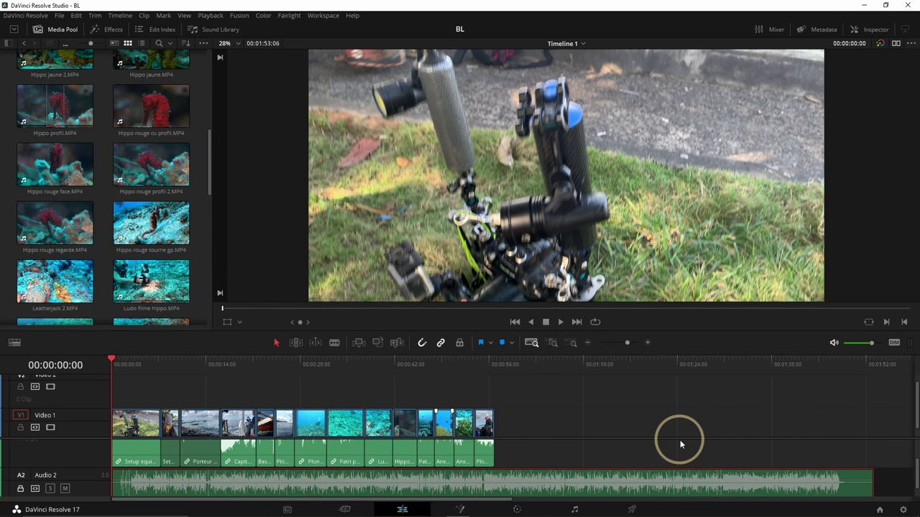
Flip the Ludo filme hippo.MP4 timeline clip horizontally and play back from the start of Patri pointe hippo rouge.MP4 to check it
drag(240, 372, 348, 364)
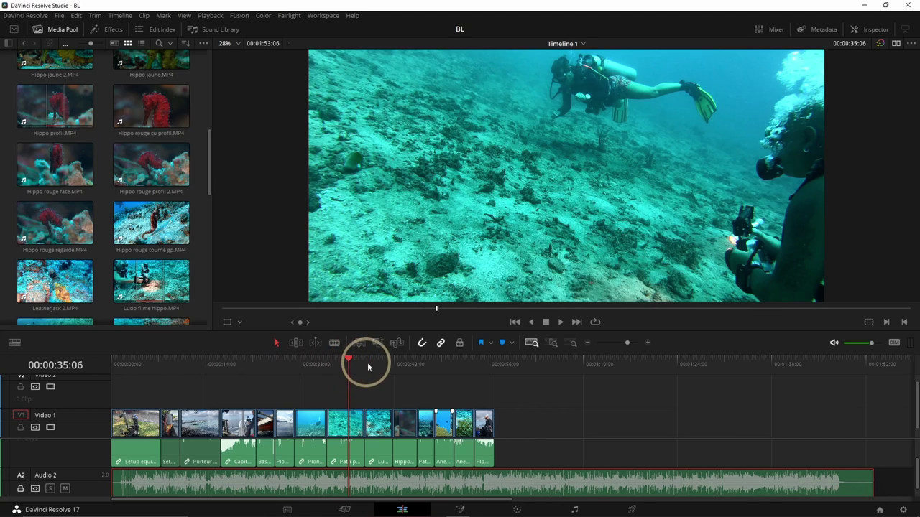
click(378, 361)
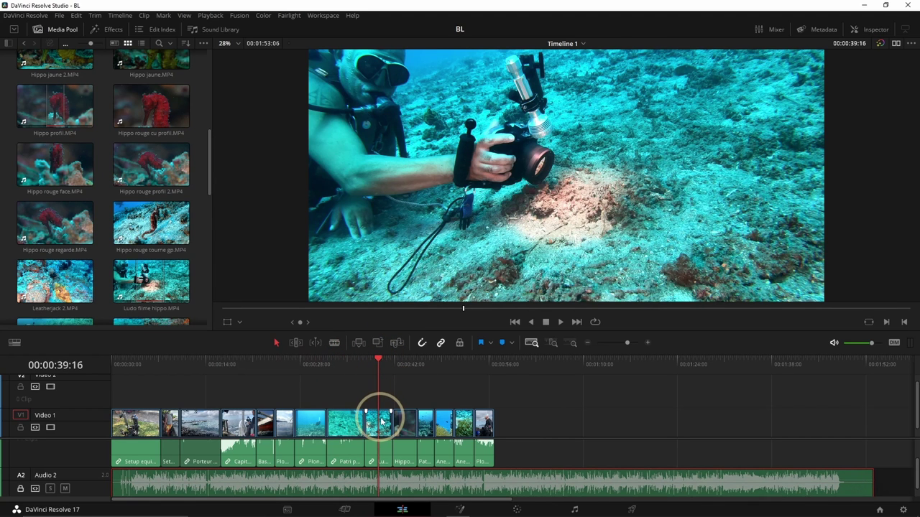
click(873, 32)
click(739, 63)
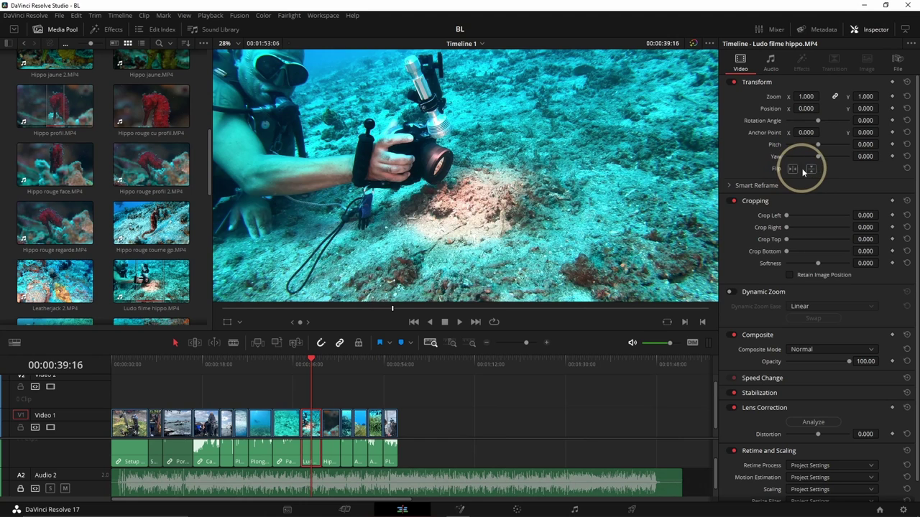
click(793, 172)
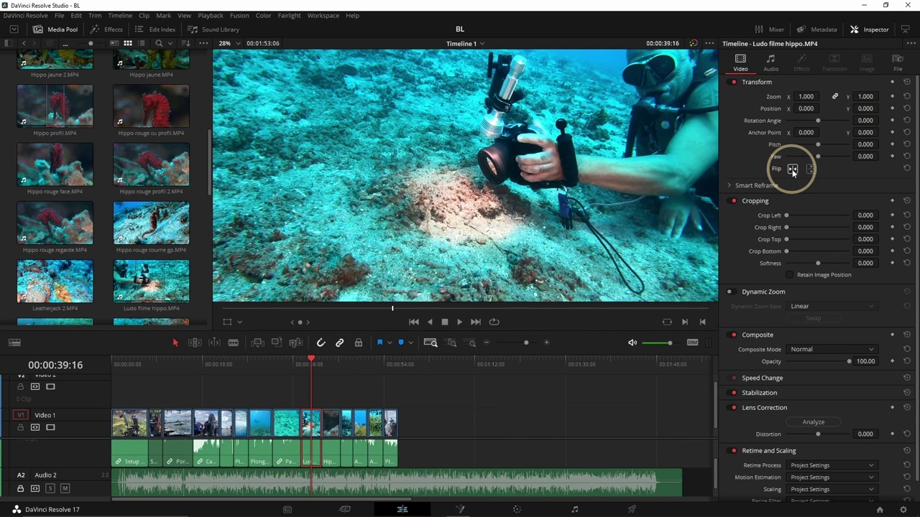
drag(307, 364, 273, 372)
key(space)
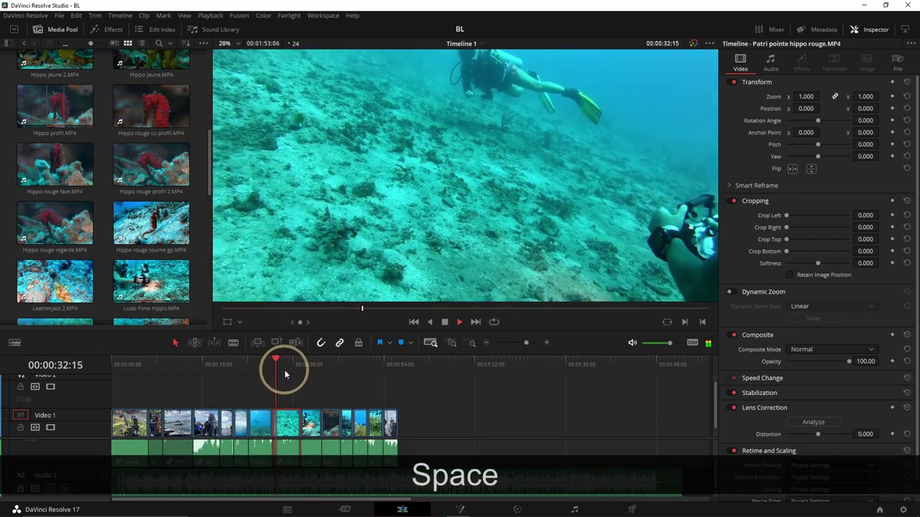